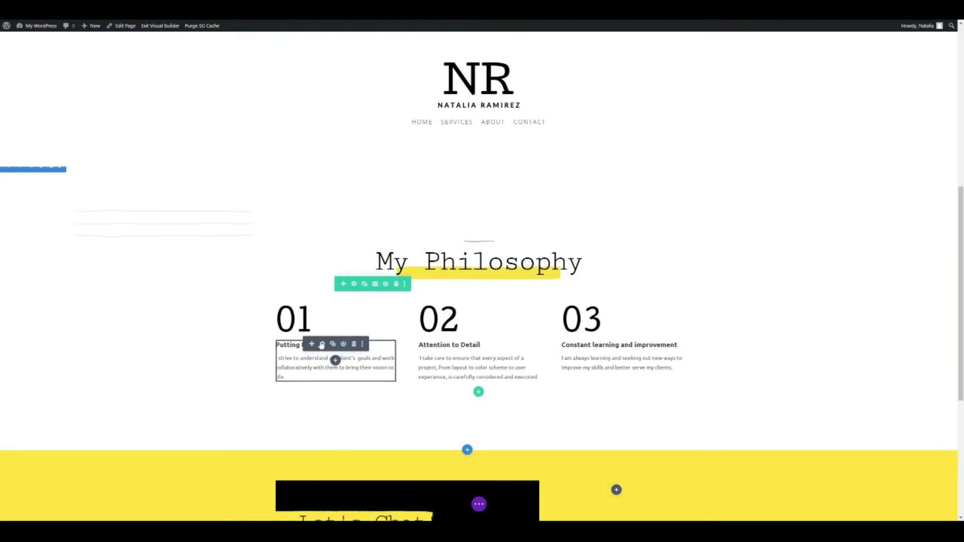
# Step: Colour the Heading 3 text of the Putting the Client First module purple #8300db
pyautogui.click(321, 345)
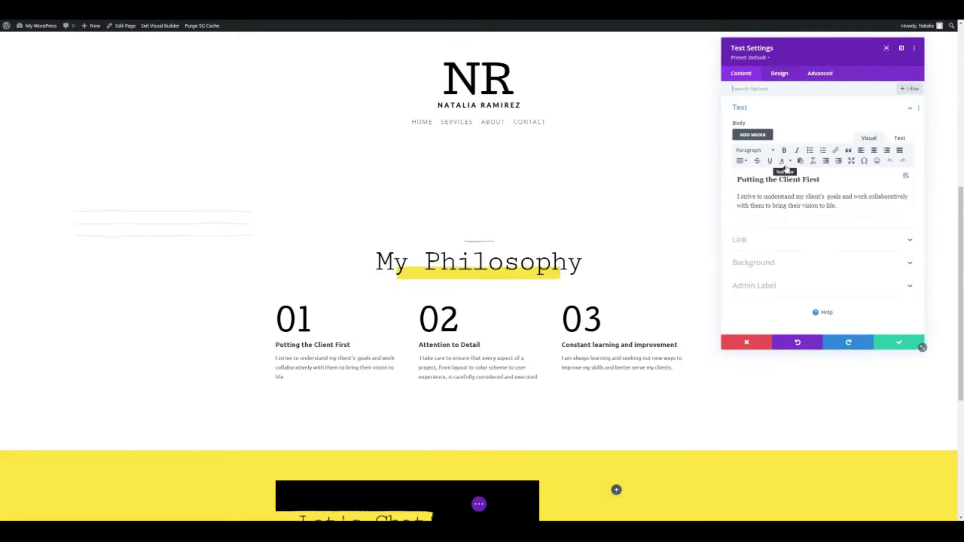
pyautogui.click(780, 73)
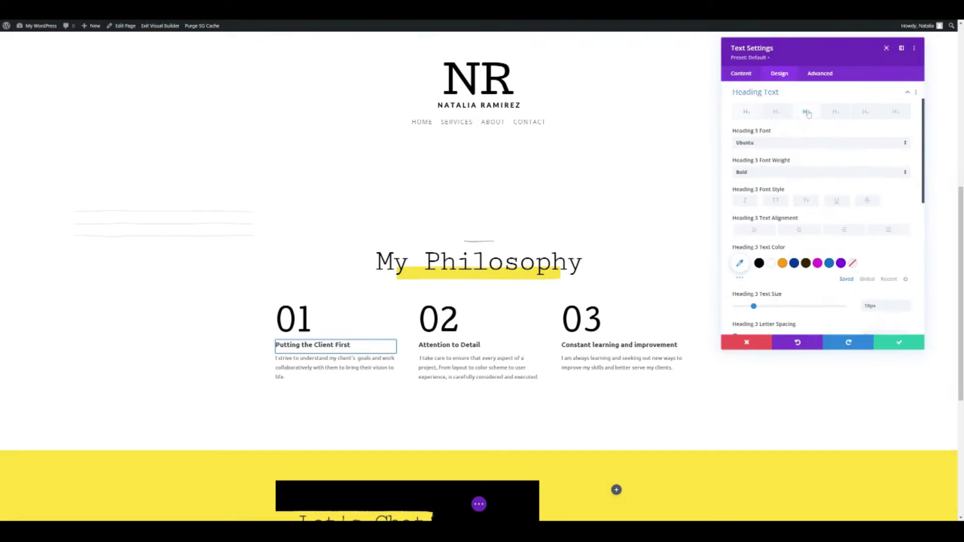
pyautogui.scroll(-2, 794, 261)
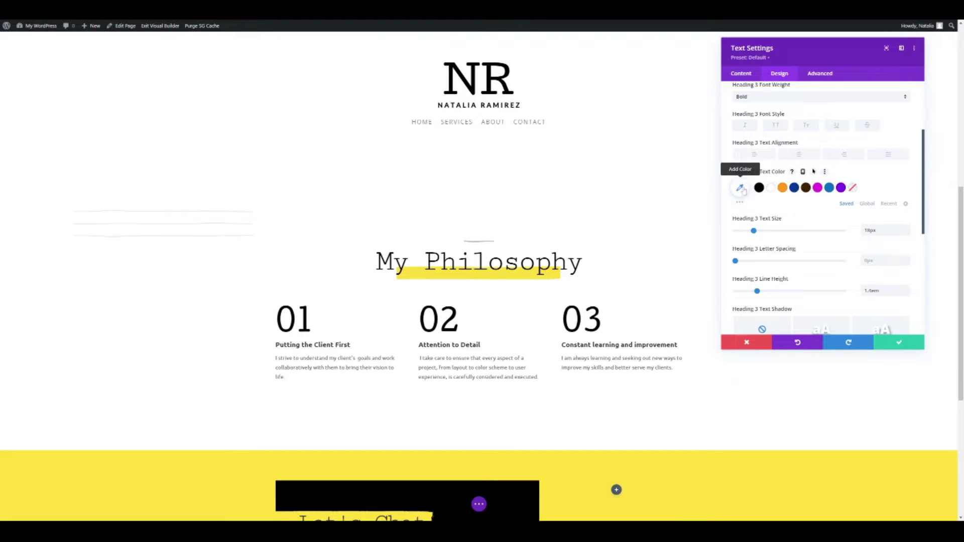
pyautogui.click(741, 188)
pyautogui.write('8300db')
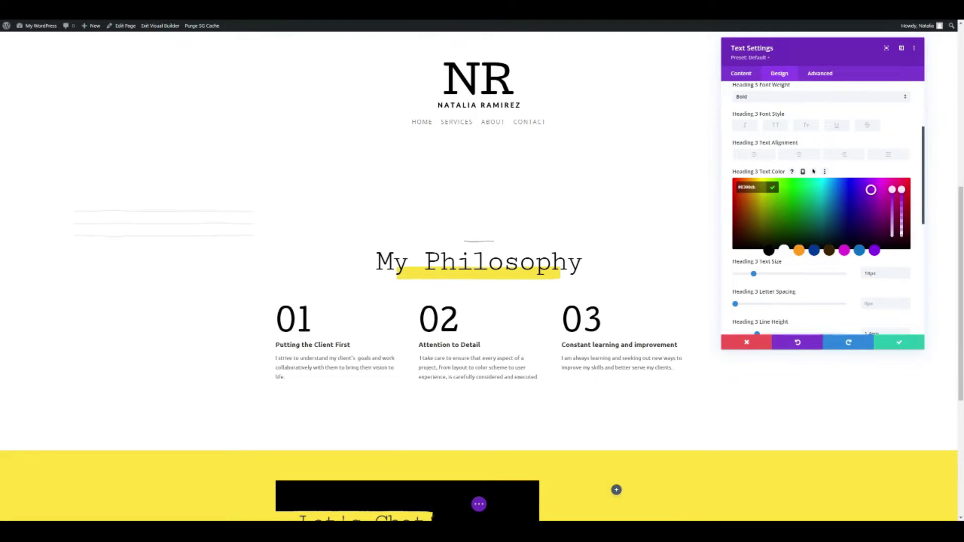
pyautogui.press('Return')
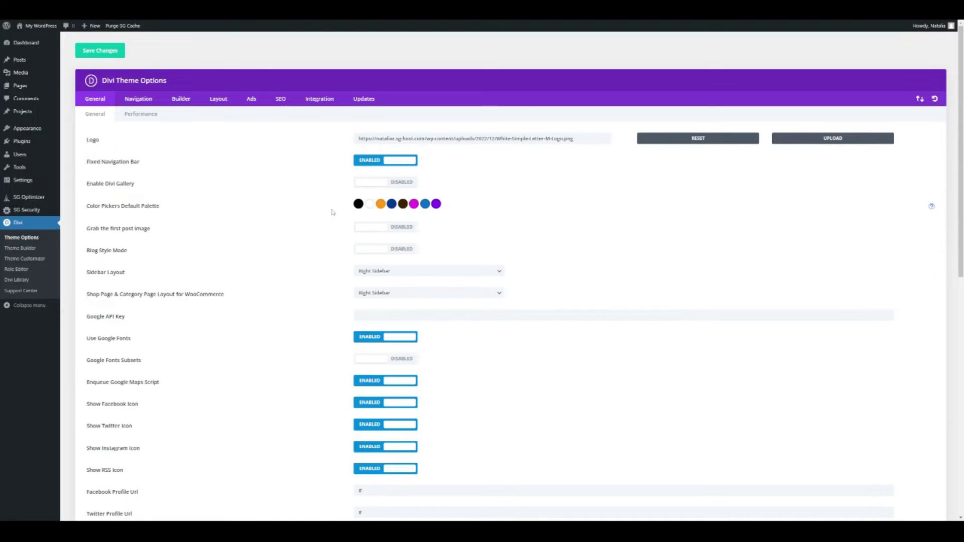
# Step: Swap the orange default palette swatch for purple #8300db and return to the site's front page
pyautogui.click(384, 209)
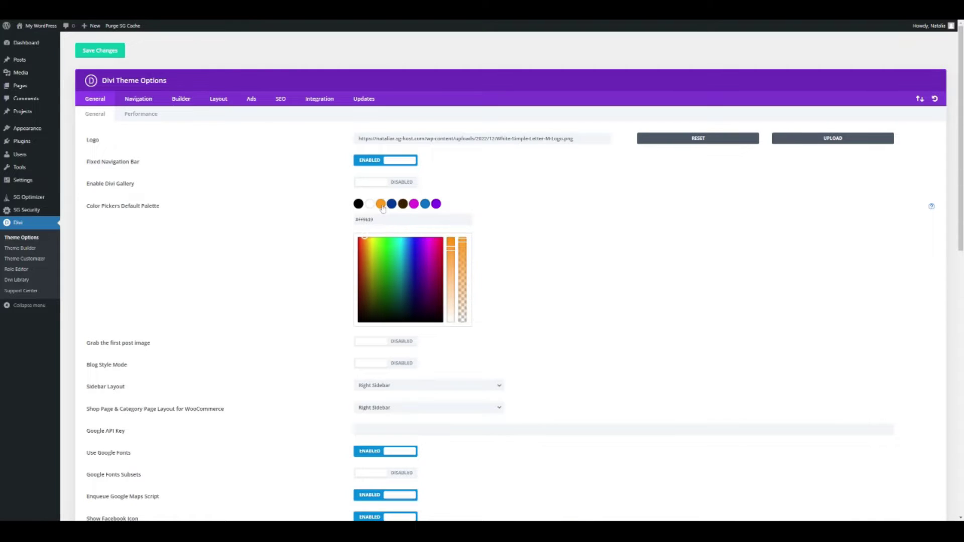
pyautogui.write('#8300db')
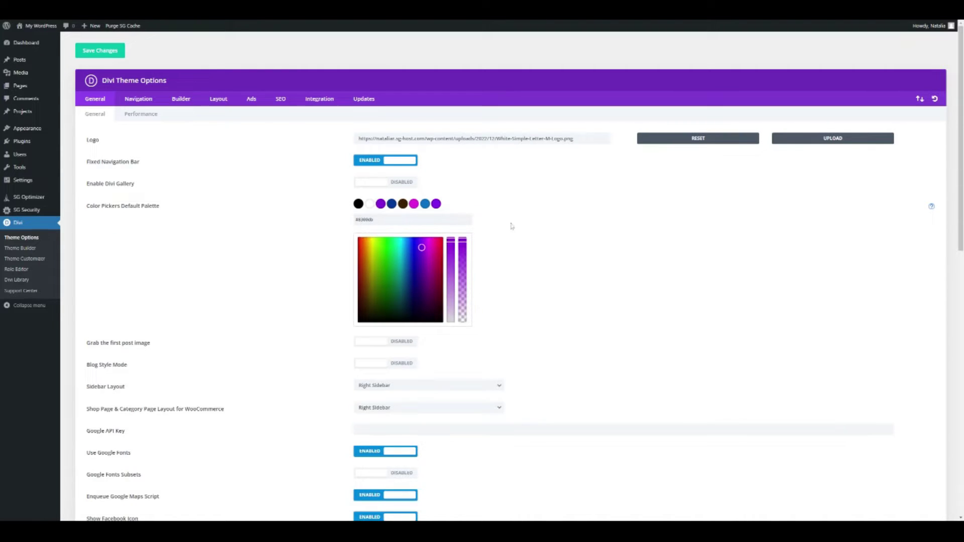
pyautogui.click(478, 270)
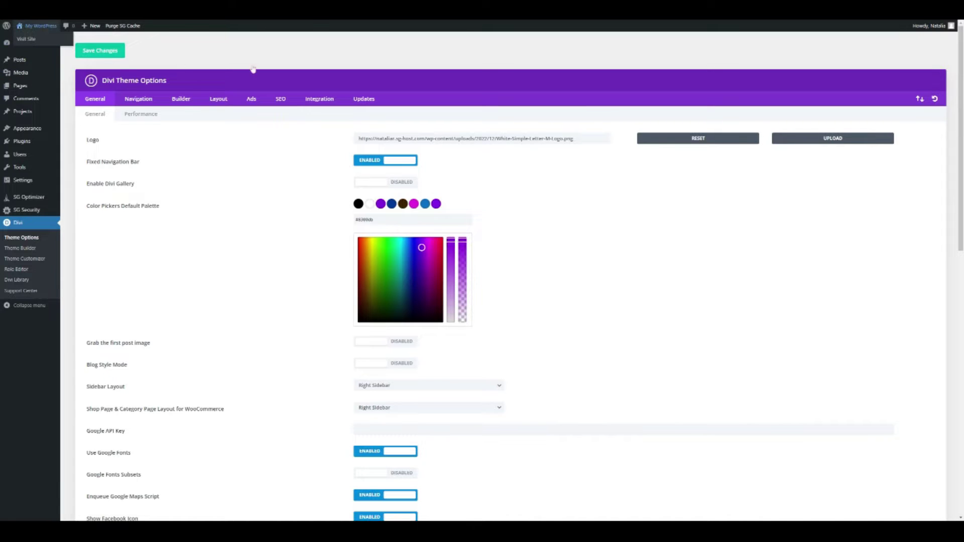
pyautogui.click(29, 29)
# Step: Enable Visual Builder and make the big WordPress backdrop text purple
pyautogui.click(186, 31)
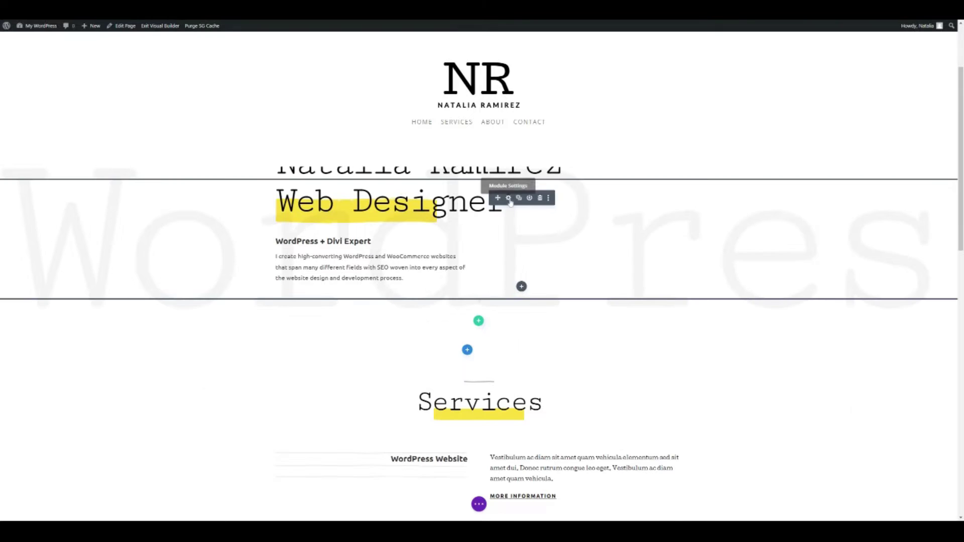
pyautogui.click(508, 199)
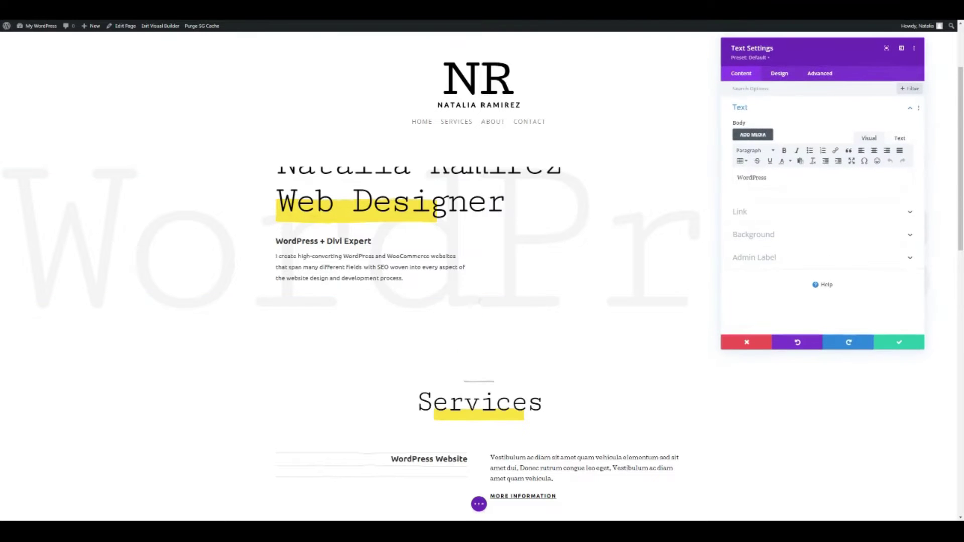
pyautogui.click(780, 73)
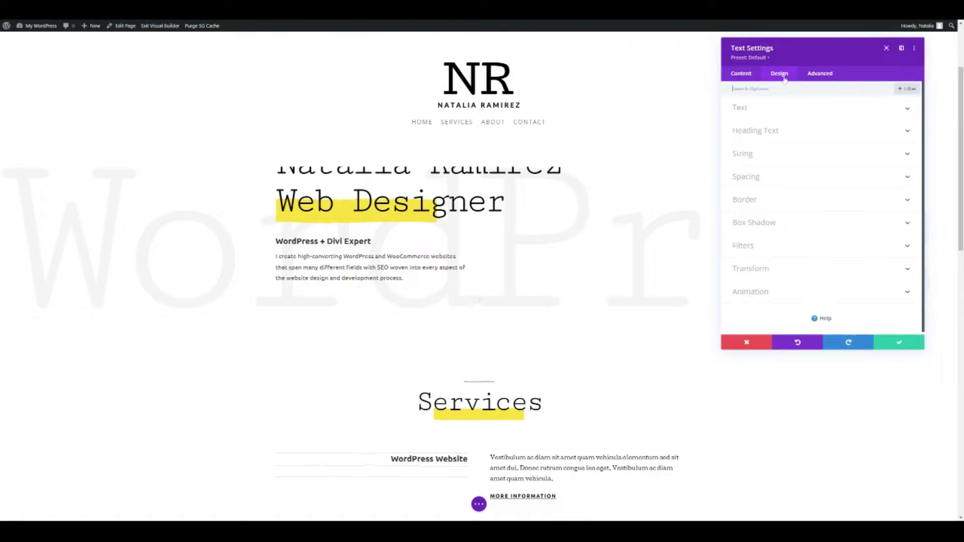
pyautogui.click(767, 108)
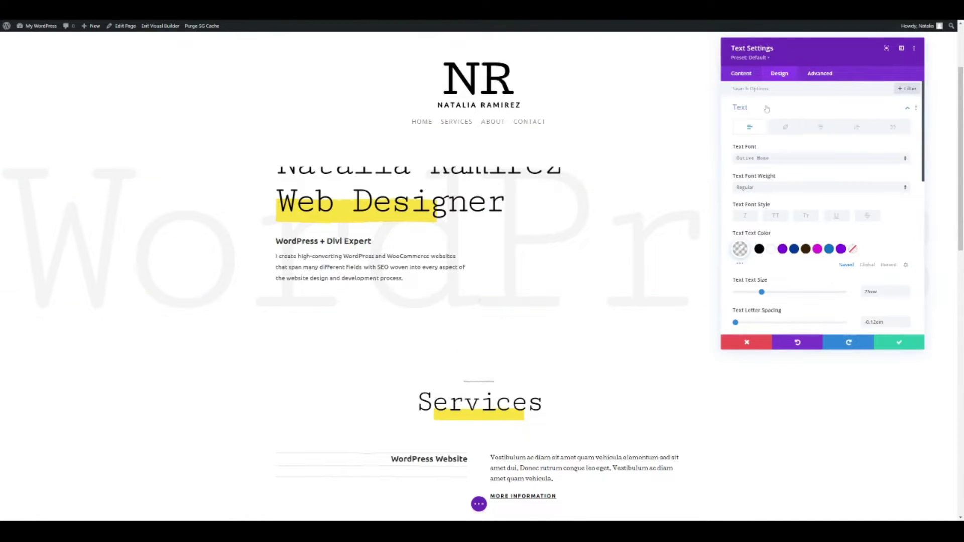
pyautogui.click(783, 250)
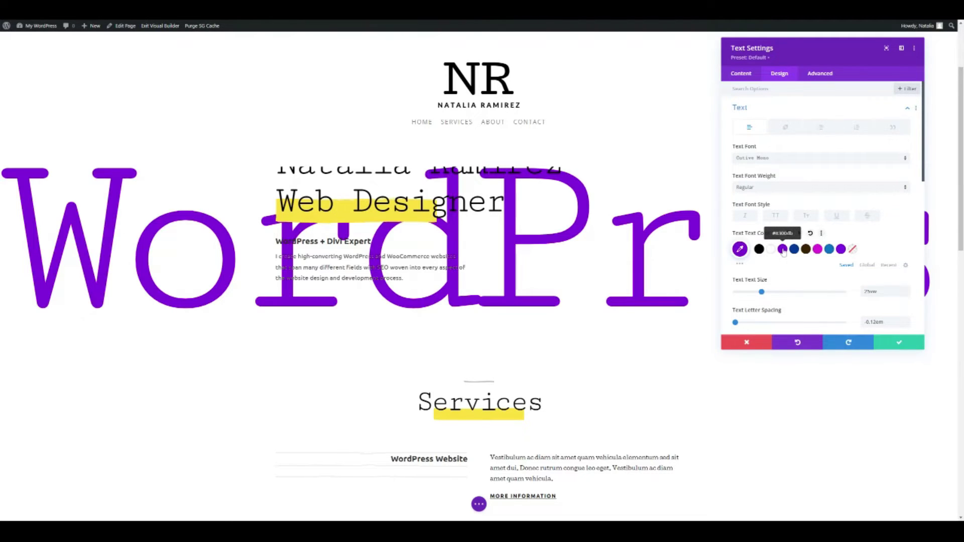
pyautogui.click(747, 342)
# Step: Give the API Integration description module a purple #8300db background
pyautogui.scroll(-3, 605, 322)
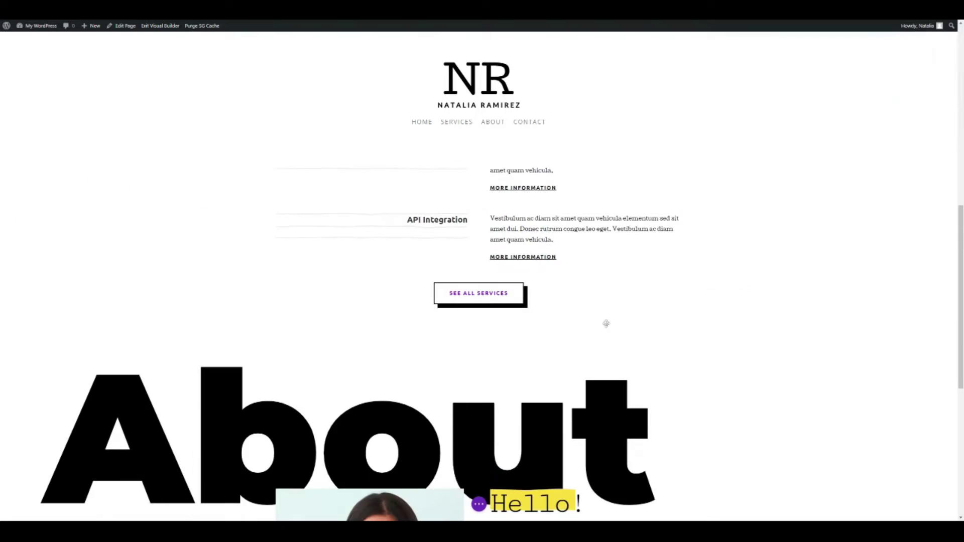
pyautogui.click(573, 219)
pyautogui.click(788, 72)
pyautogui.click(758, 109)
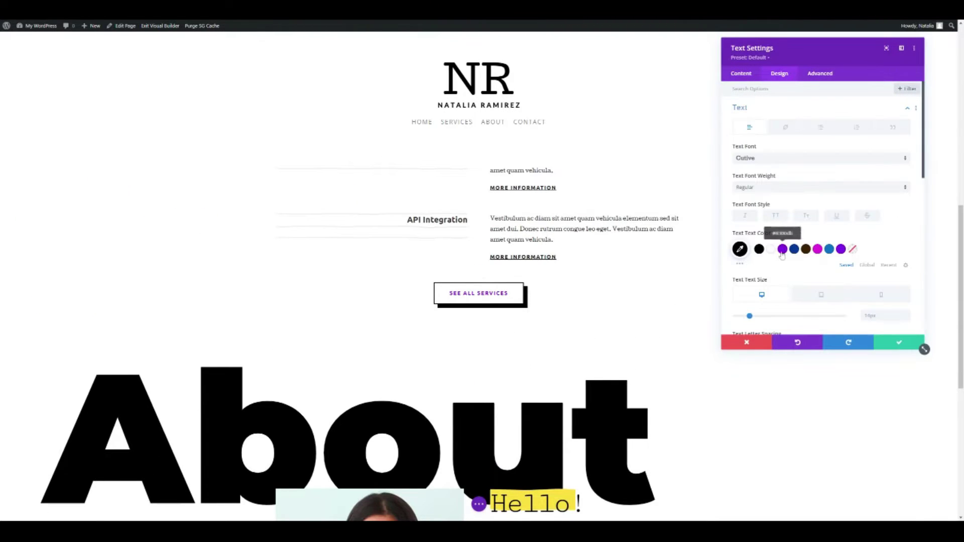
pyautogui.click(742, 74)
pyautogui.click(772, 159)
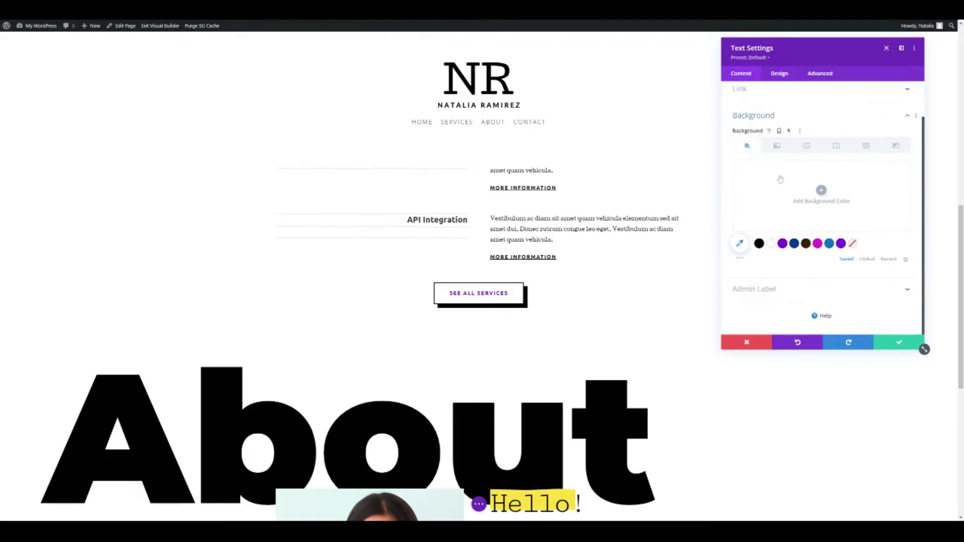
pyautogui.click(783, 244)
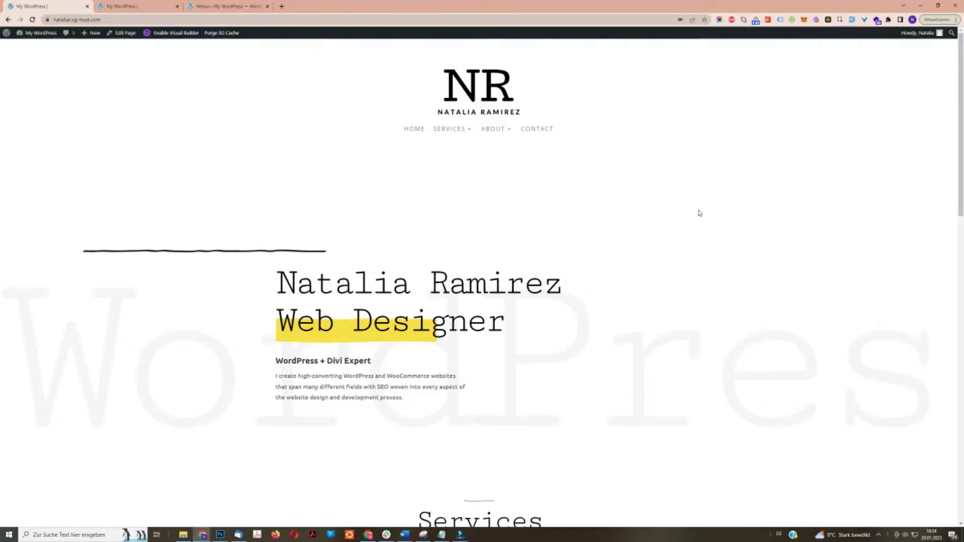
# Step: Preview the Services and About dropdown menus, then bring up the Main Nav menu admin page
pyautogui.moveTo(455, 132)
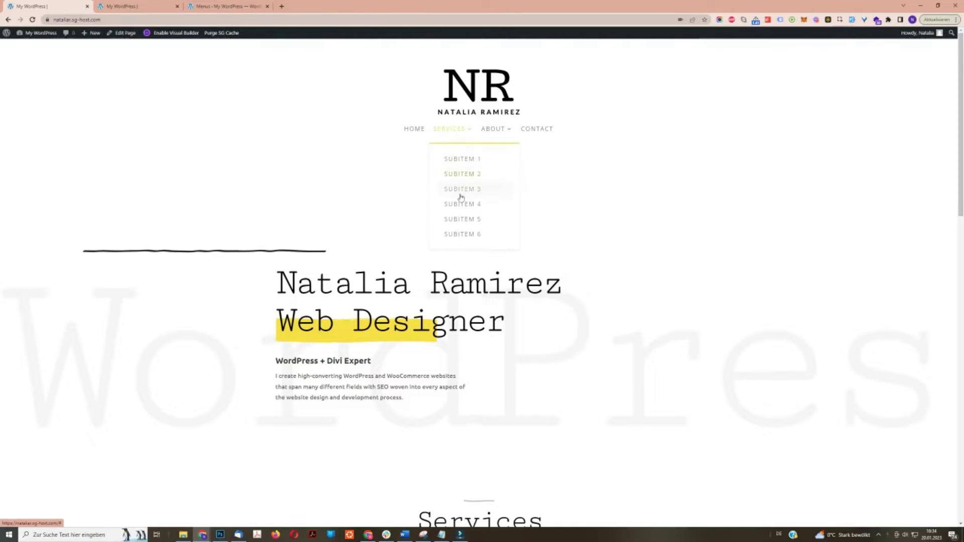
pyautogui.moveTo(494, 129)
pyautogui.moveTo(536, 174)
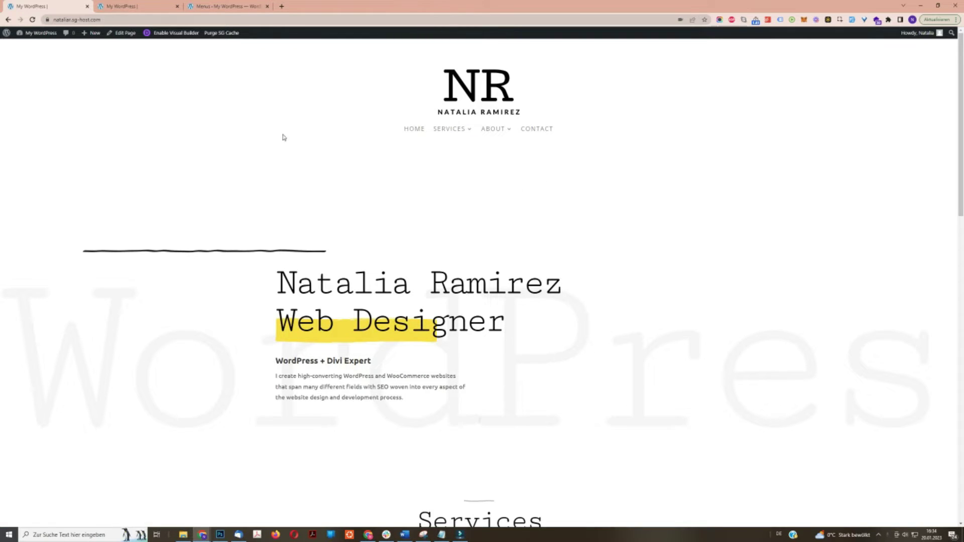
pyautogui.click(105, 11)
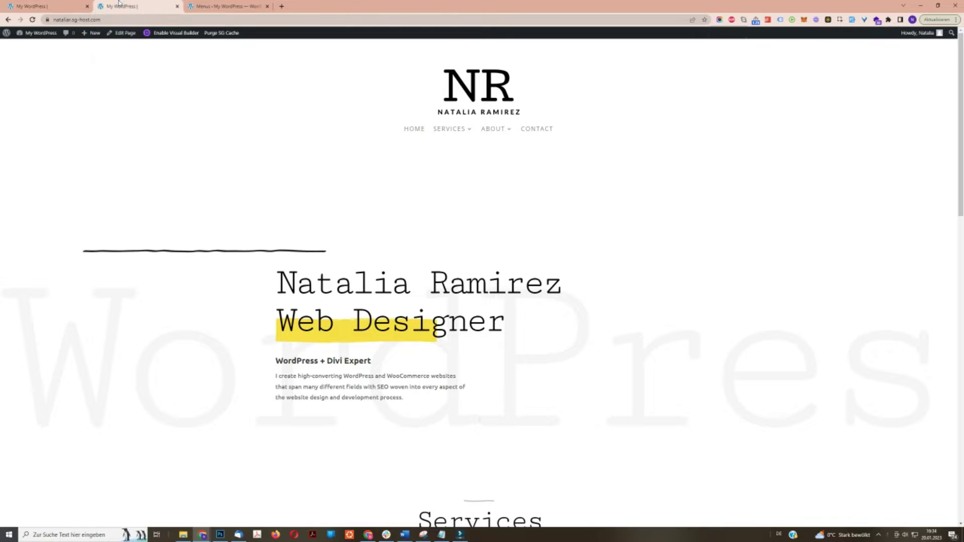
pyautogui.moveTo(411, 172)
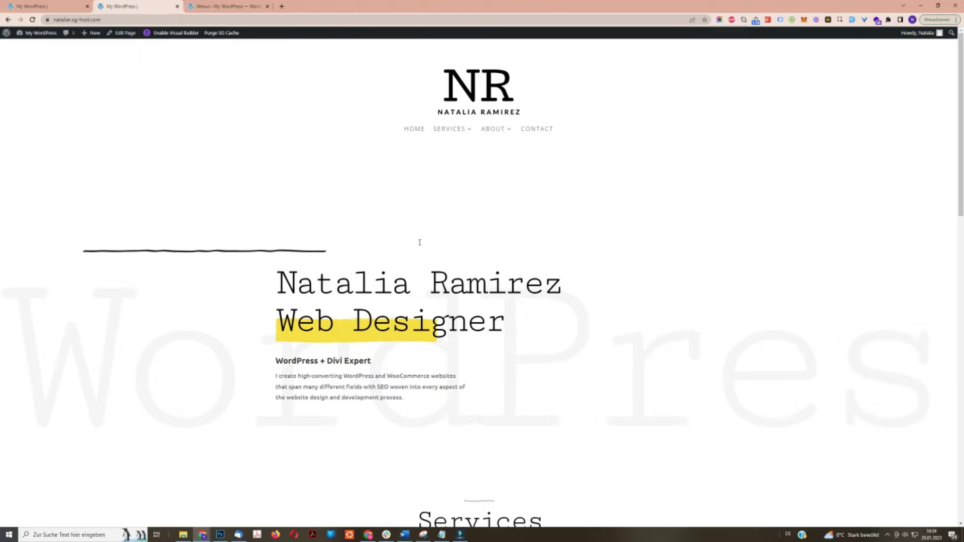
pyautogui.click(224, 6)
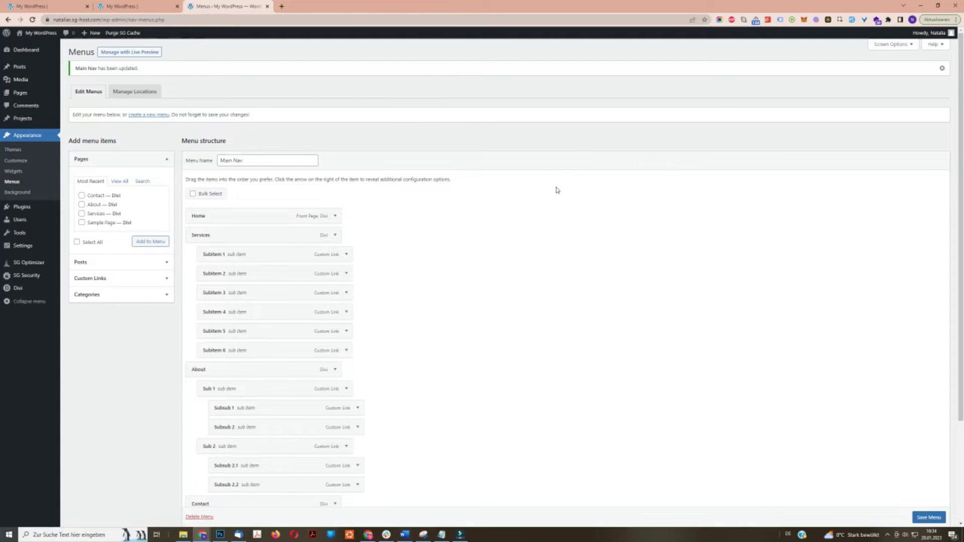
# Step: Give the Services and About menu items the CSS class mega-menu and save the Main Nav menu
pyautogui.scroll(-3, 566, 254)
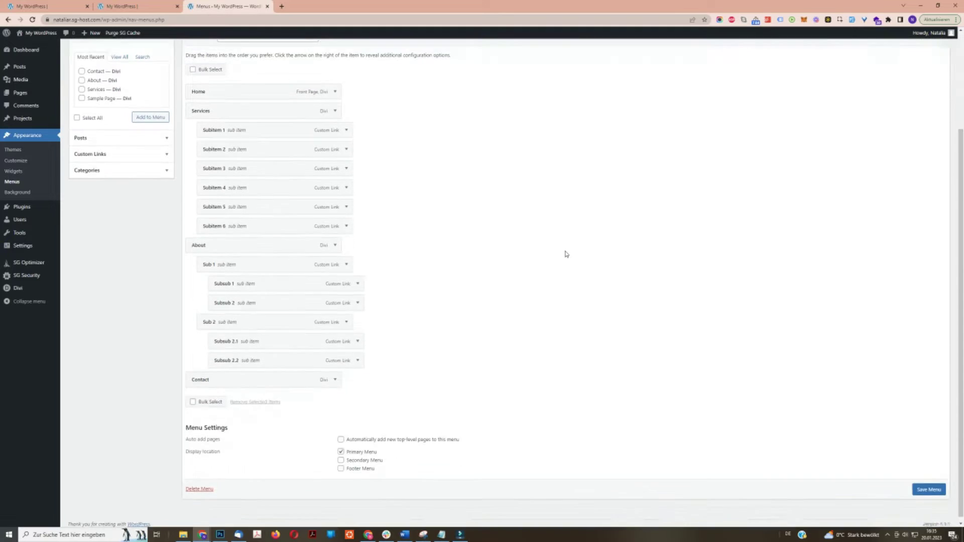
pyautogui.scroll(3, 567, 254)
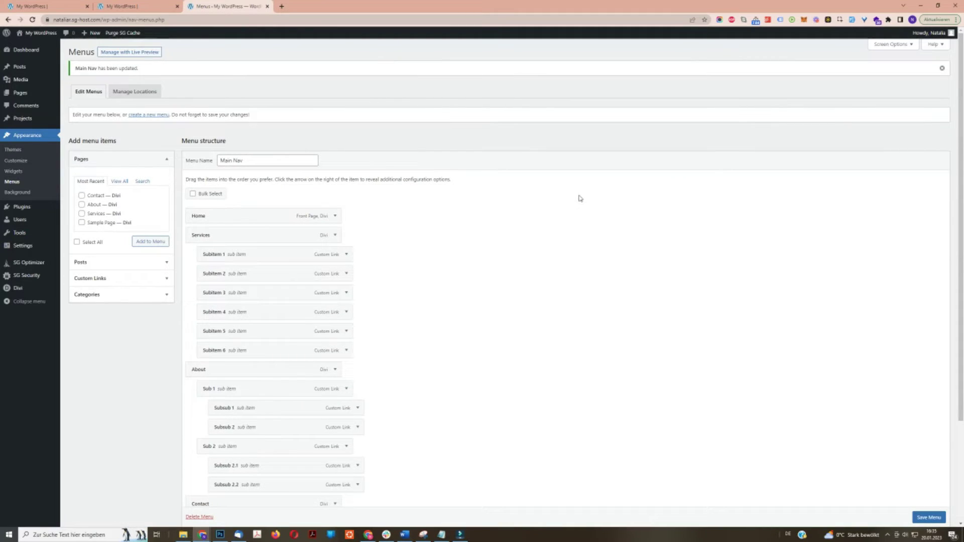
pyautogui.click(333, 236)
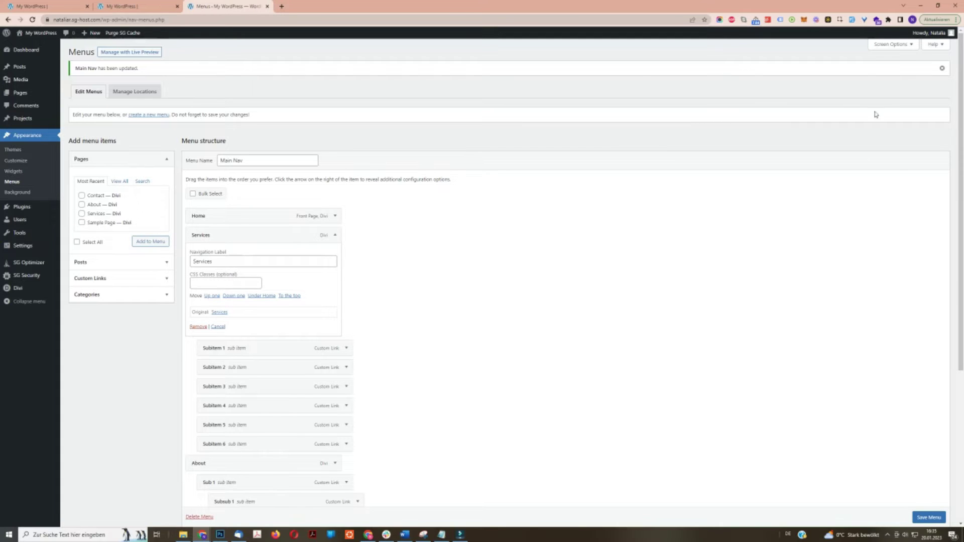
pyautogui.click(899, 49)
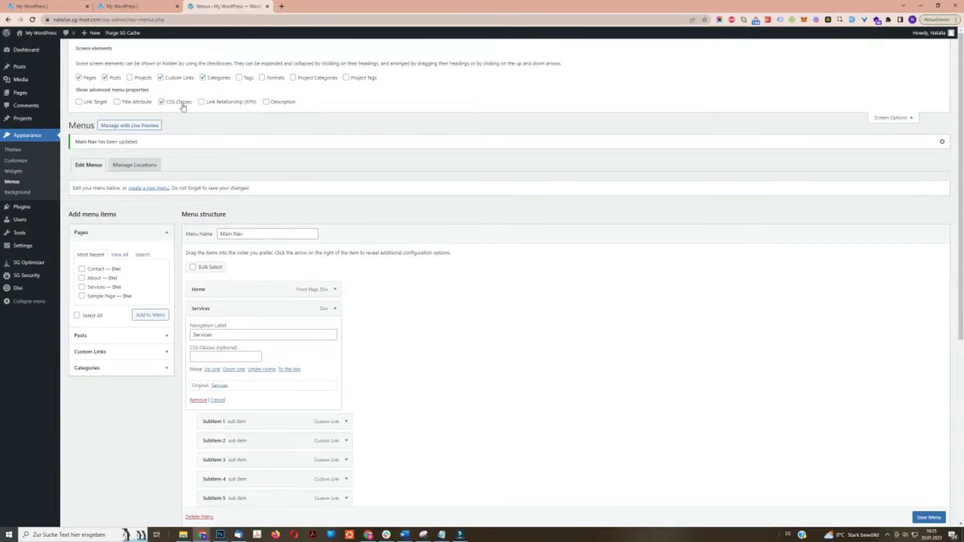
pyautogui.click(894, 117)
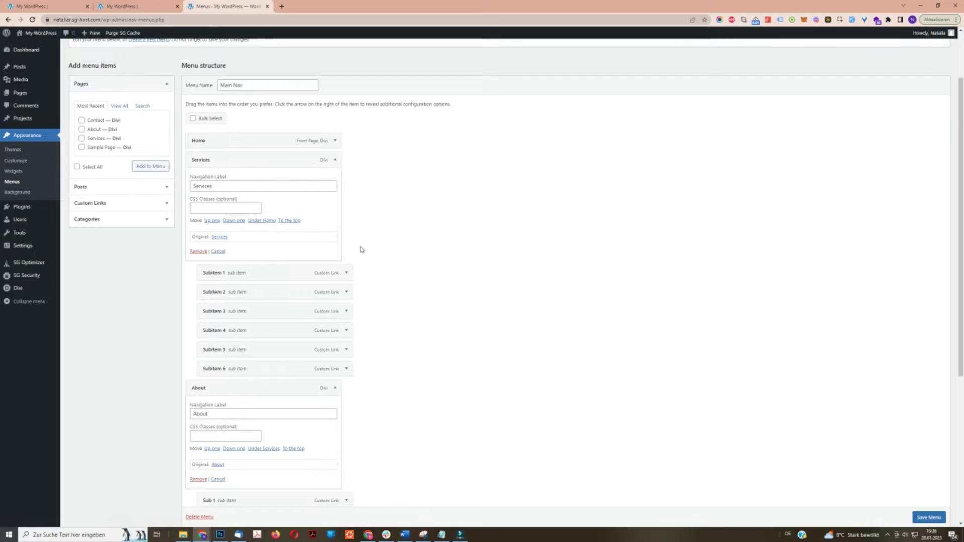
pyautogui.click(240, 207)
pyautogui.scroll(-1, 497, 370)
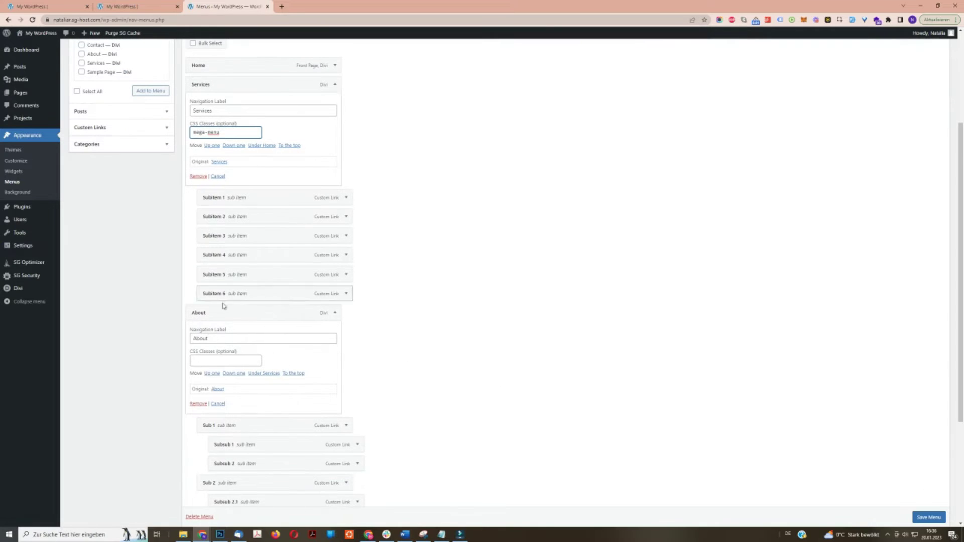
pyautogui.click(220, 359)
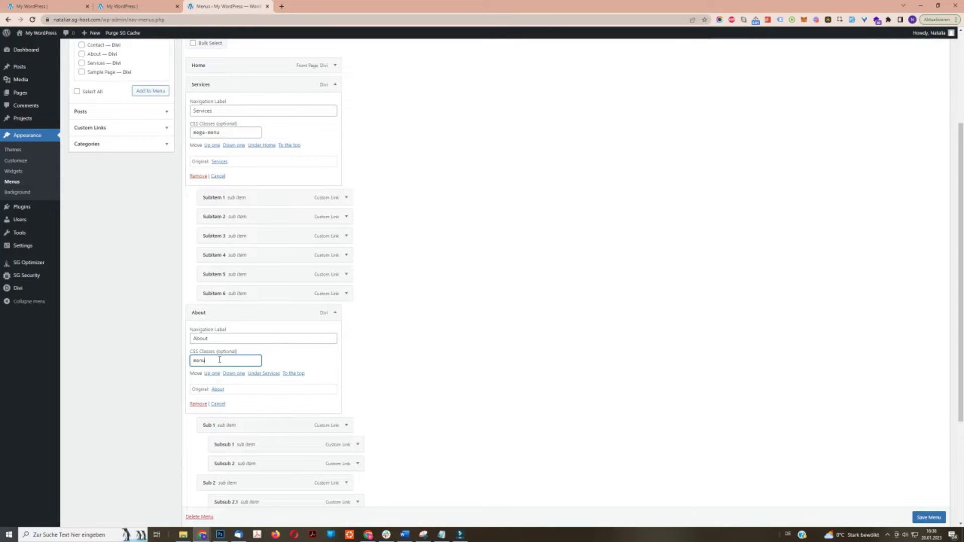
pyautogui.click(926, 519)
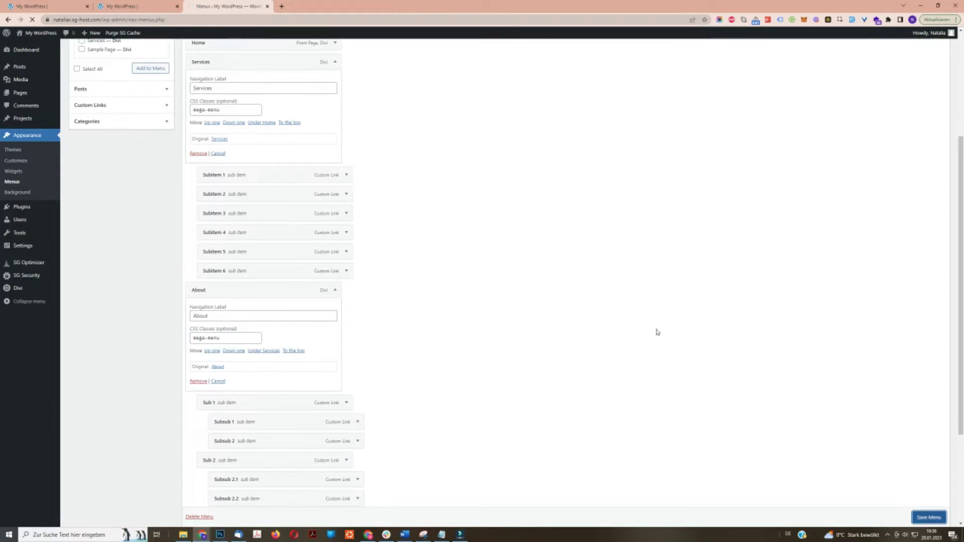
# Step: Return to the front-page tab and reload it to pick up the menu changes
pyautogui.hotkey('ctrl', 'shift', 'Tab')
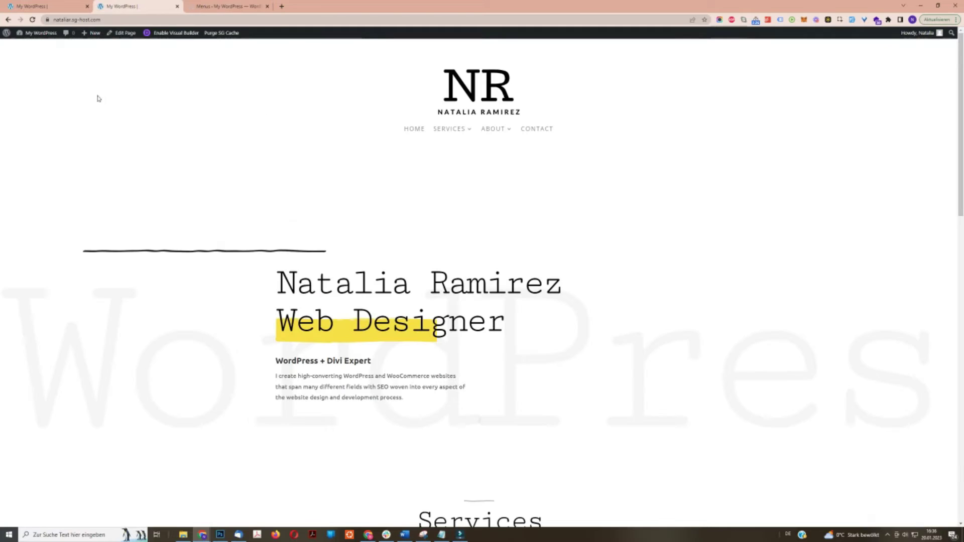
pyautogui.click(33, 20)
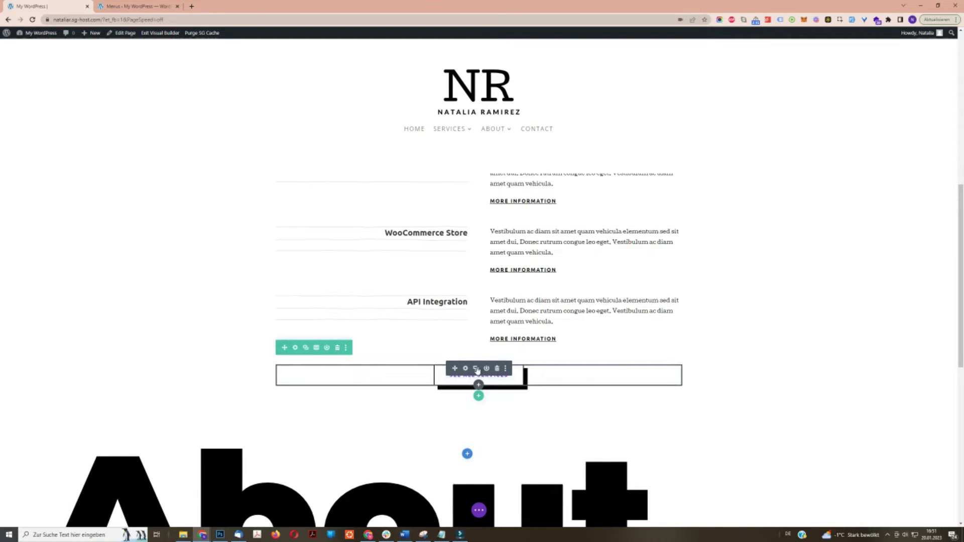
# Step: Duplicate the See All Services button, drag the copy within the row, then delete it
pyautogui.click(476, 369)
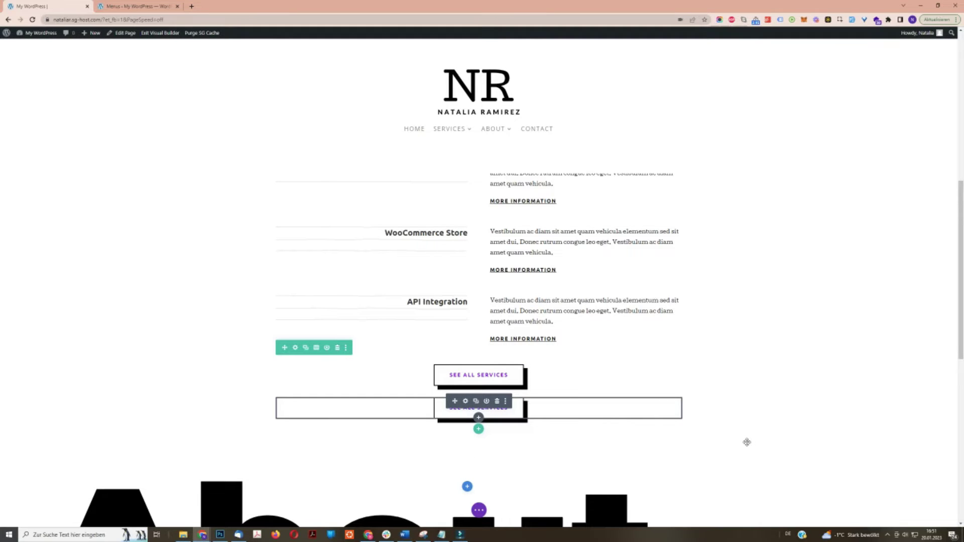
pyautogui.moveTo(576, 411); pyautogui.dragTo(532, 375)
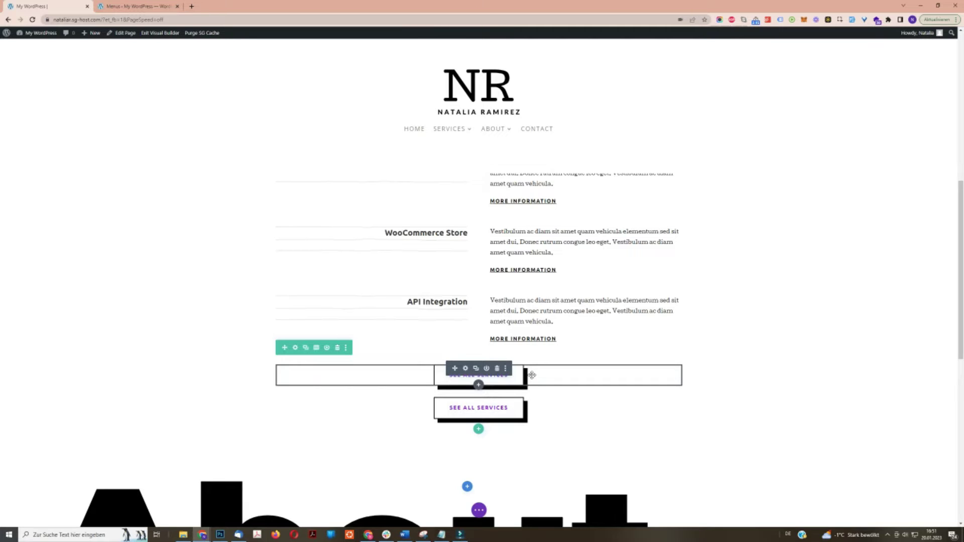
pyautogui.moveTo(532, 375)
pyautogui.mouseDown()
pyautogui.moveTo(482, 381)
pyautogui.moveTo(491, 383)
pyautogui.moveTo(480, 409)
pyautogui.moveTo(527, 414)
pyautogui.mouseUp()
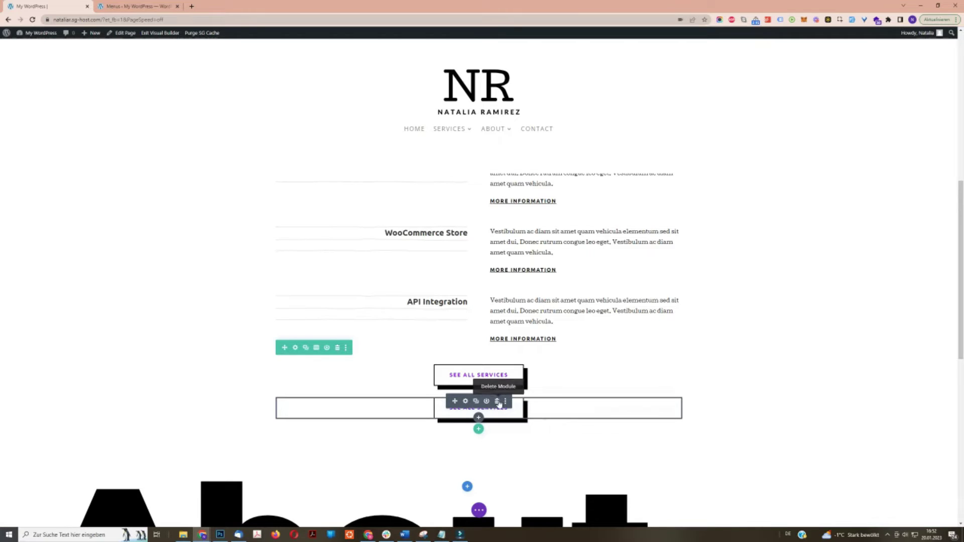
pyautogui.click(497, 402)
pyautogui.scroll(-2, 482, 319)
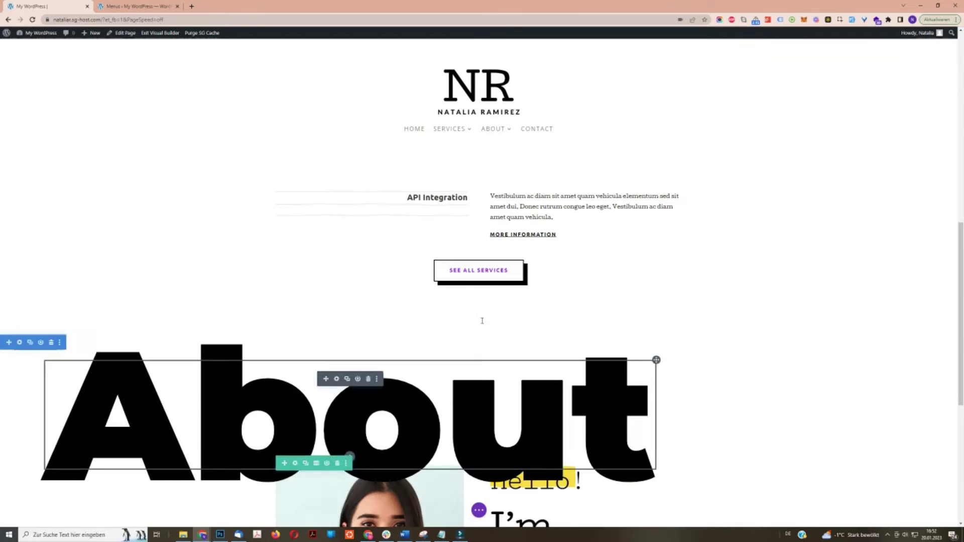
pyautogui.moveTo(478, 284)
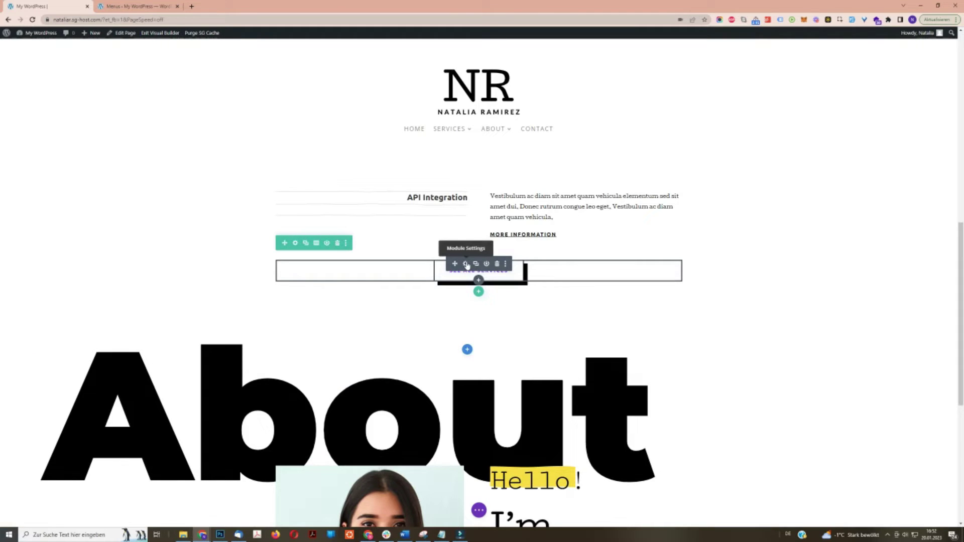
# Step: Save the See All Services button to the Divi Library as the global module 'Main Button'
pyautogui.rightClick(467, 264)
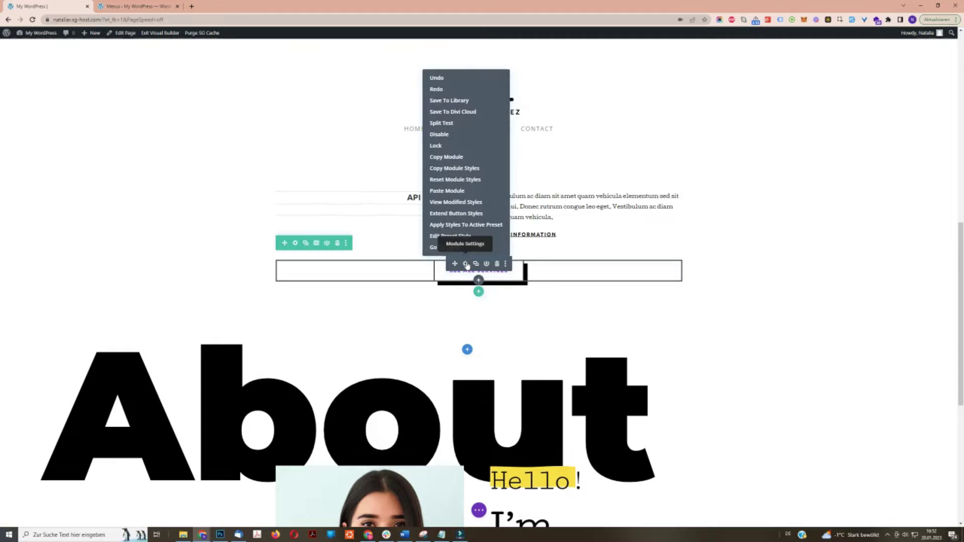
pyautogui.click(455, 101)
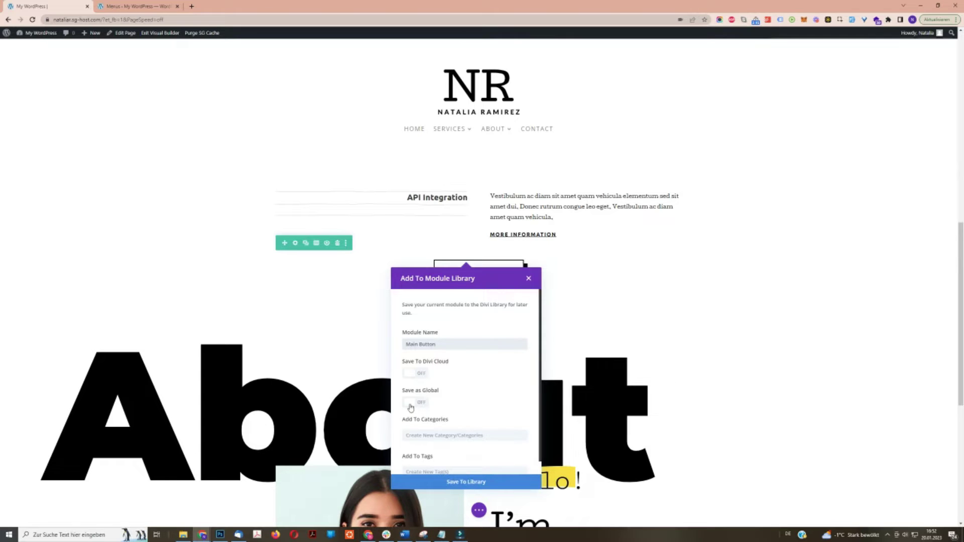
pyautogui.scroll(-1, 415, 403)
pyautogui.click(415, 373)
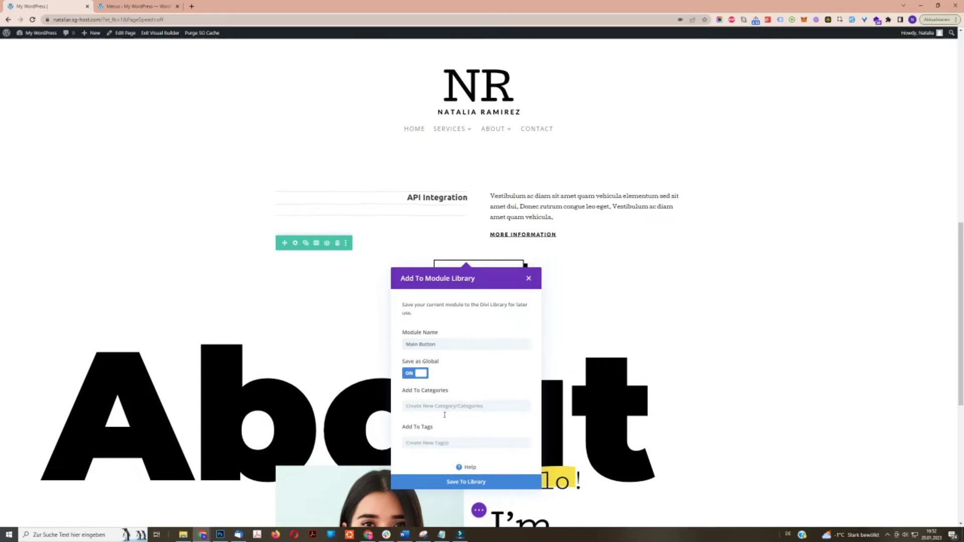
pyautogui.click(439, 483)
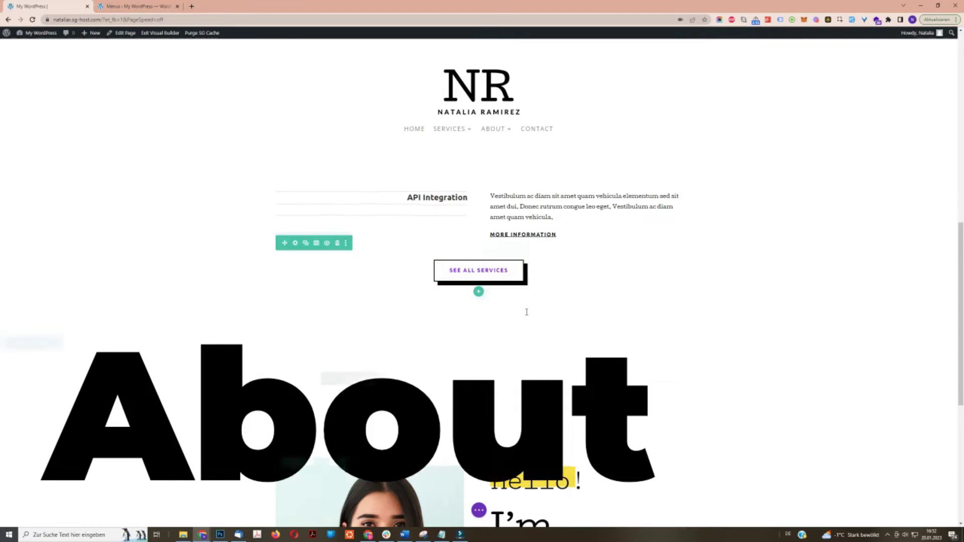
# Step: Insert the saved global Main Button module from the library into the hero section row
pyautogui.scroll(10, 723, 274)
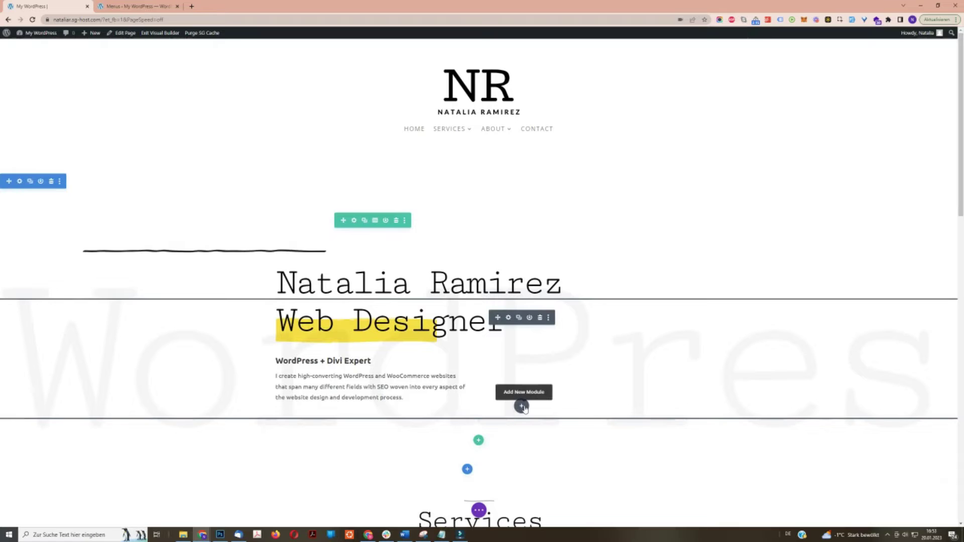
pyautogui.click(523, 407)
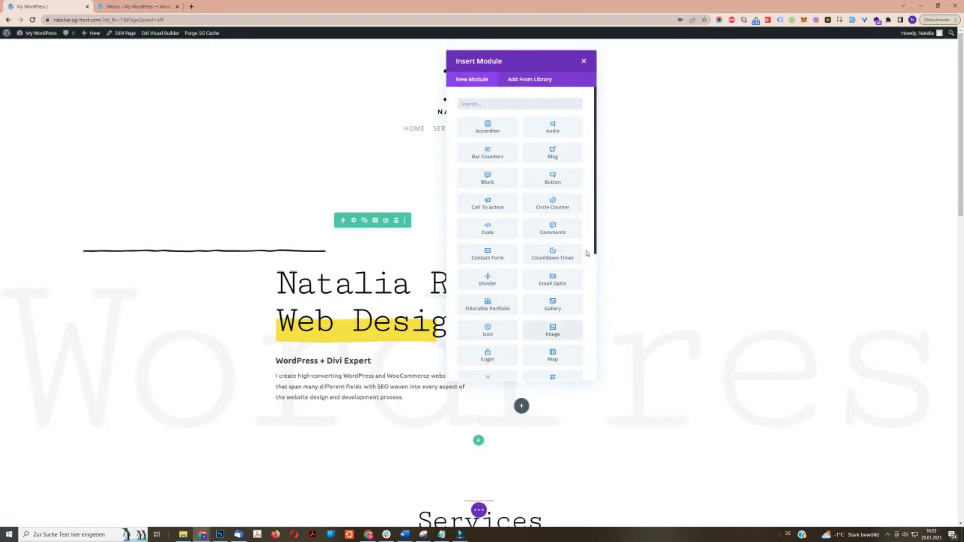
pyautogui.click(533, 83)
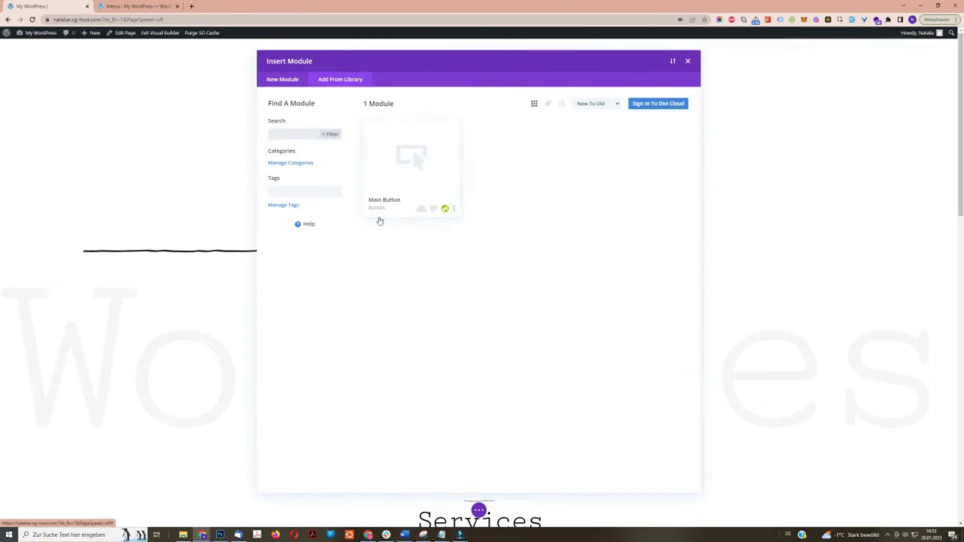
pyautogui.click(425, 165)
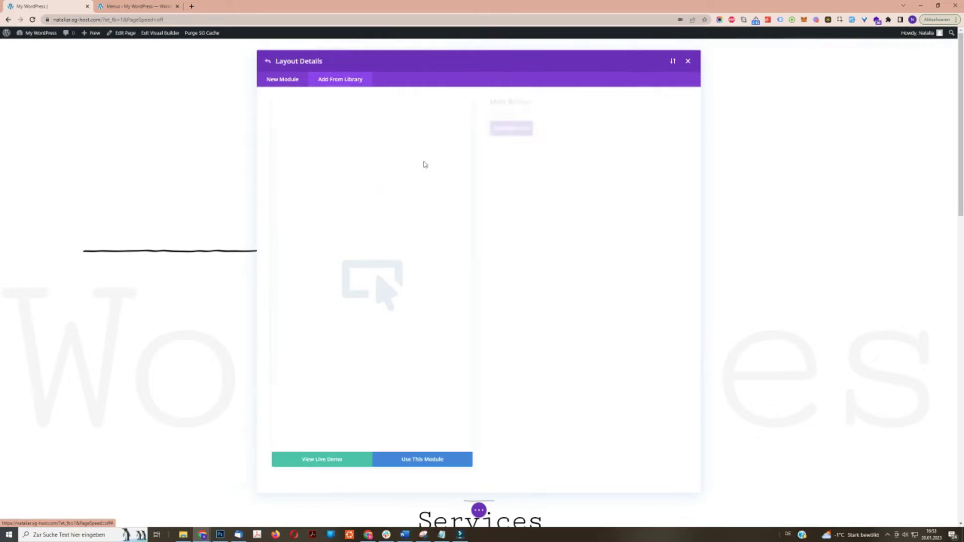
pyautogui.click(452, 459)
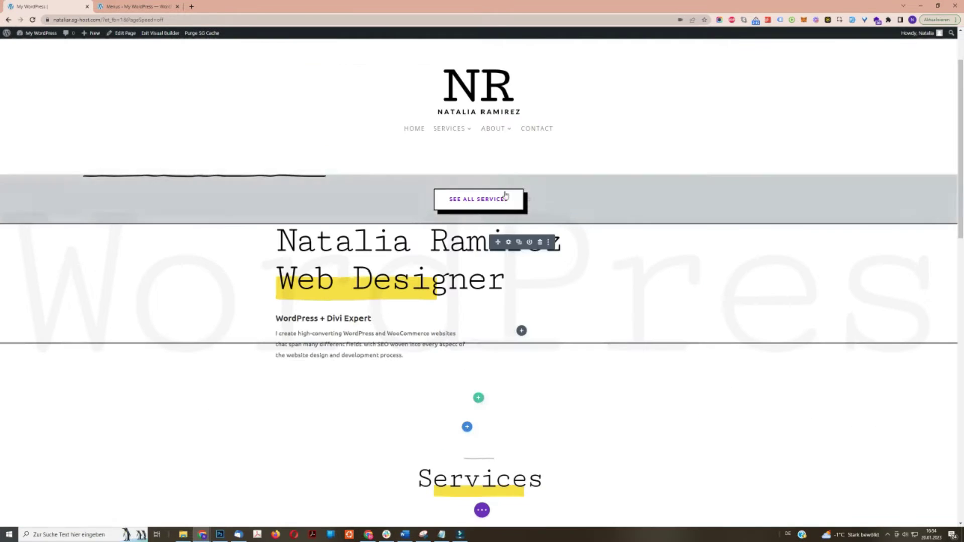
# Step: Set the hero See All Services button's text colour to the saved yellow swatch
pyautogui.click(466, 194)
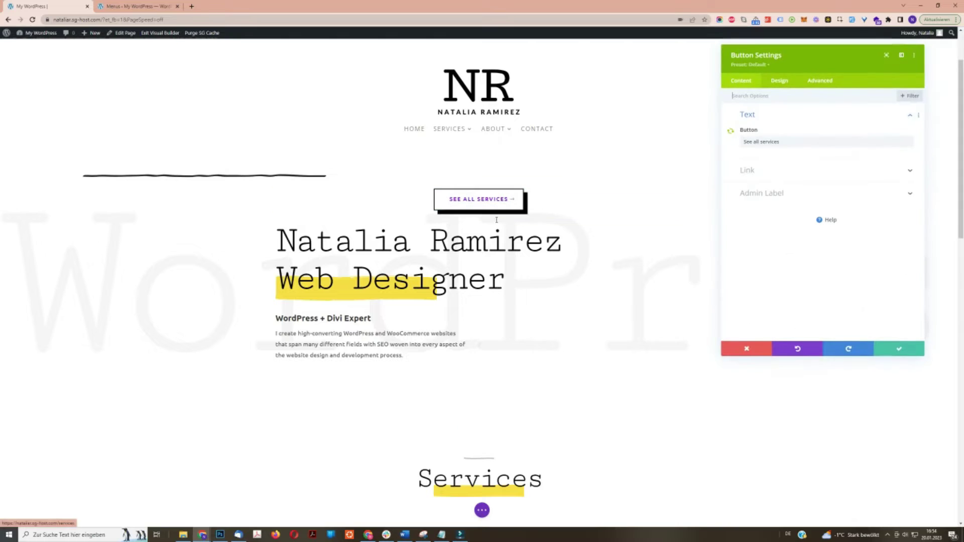
pyautogui.click(781, 81)
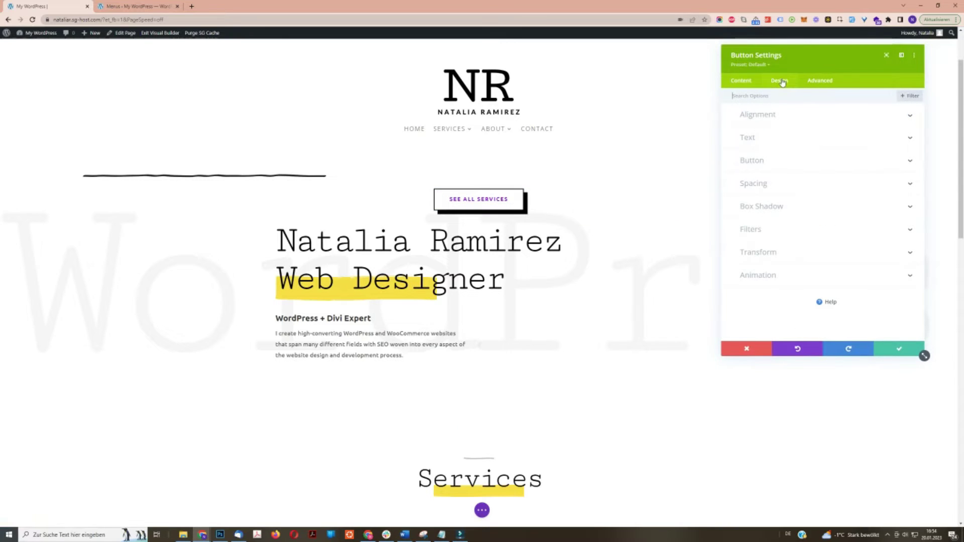
pyautogui.click(754, 166)
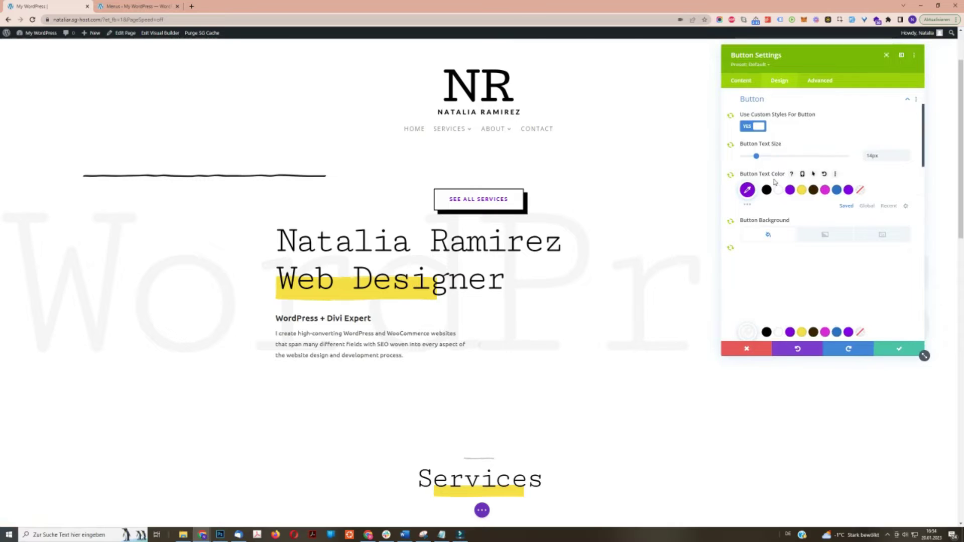
pyautogui.click(802, 191)
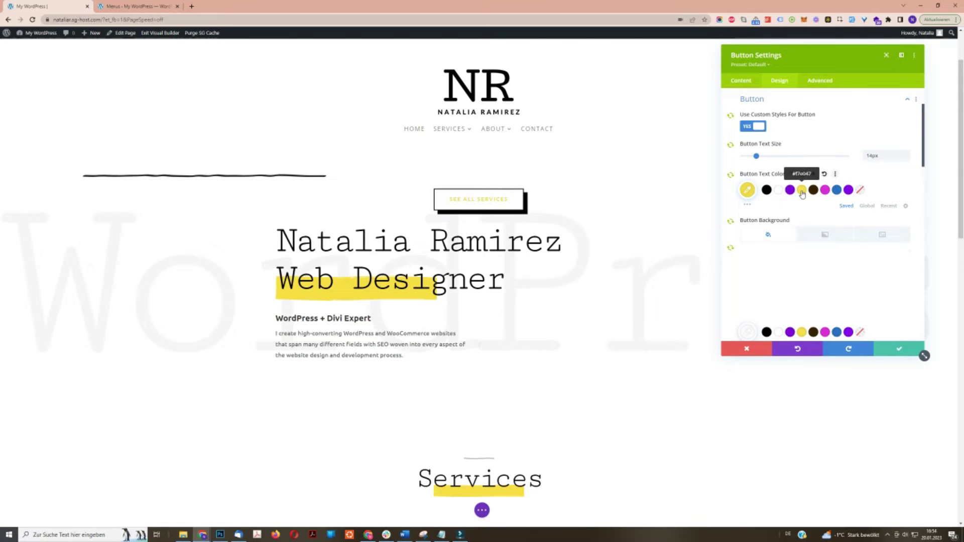
pyautogui.click(899, 348)
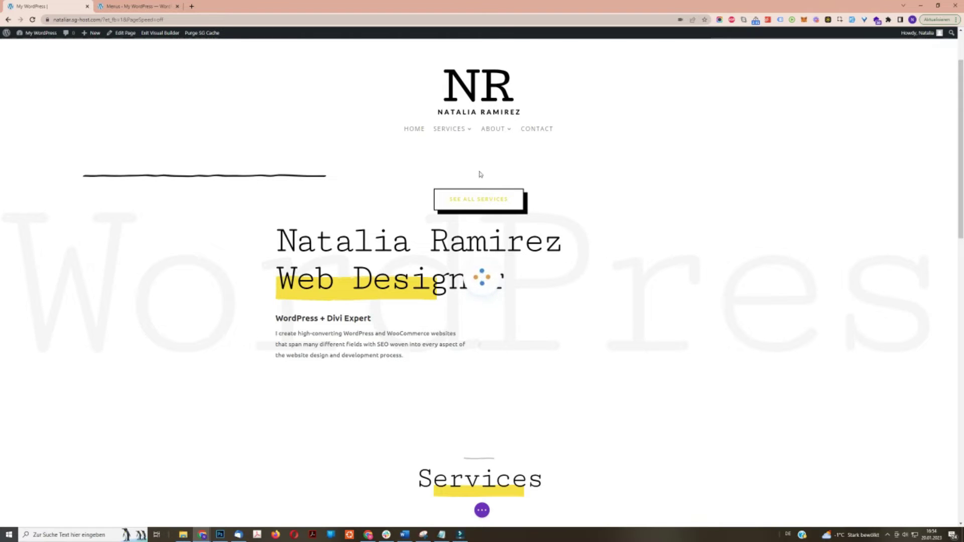
pyautogui.moveTo(520, 205)
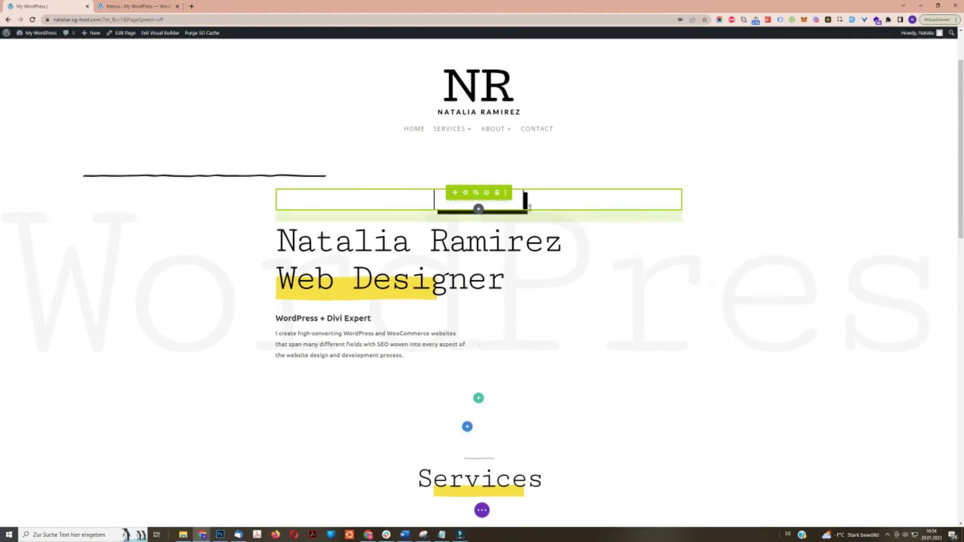
pyautogui.scroll(-7, 601, 327)
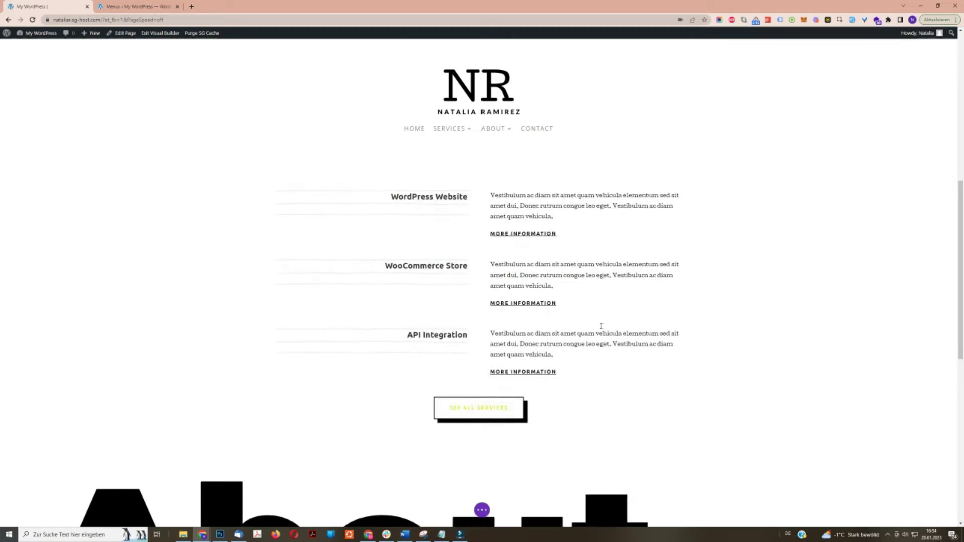
pyautogui.scroll(-1, 601, 326)
pyautogui.moveTo(551, 376)
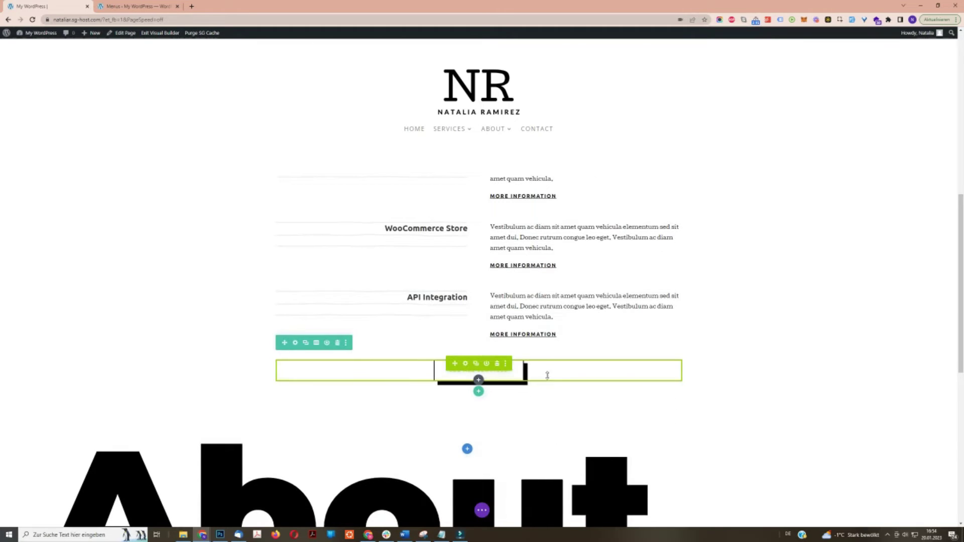
pyautogui.scroll(8, 740, 338)
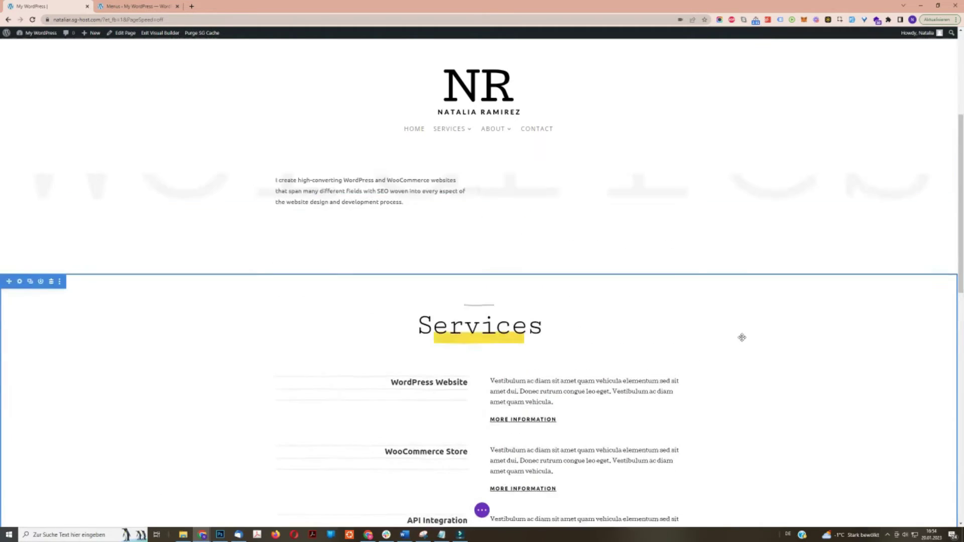
pyautogui.moveTo(489, 282)
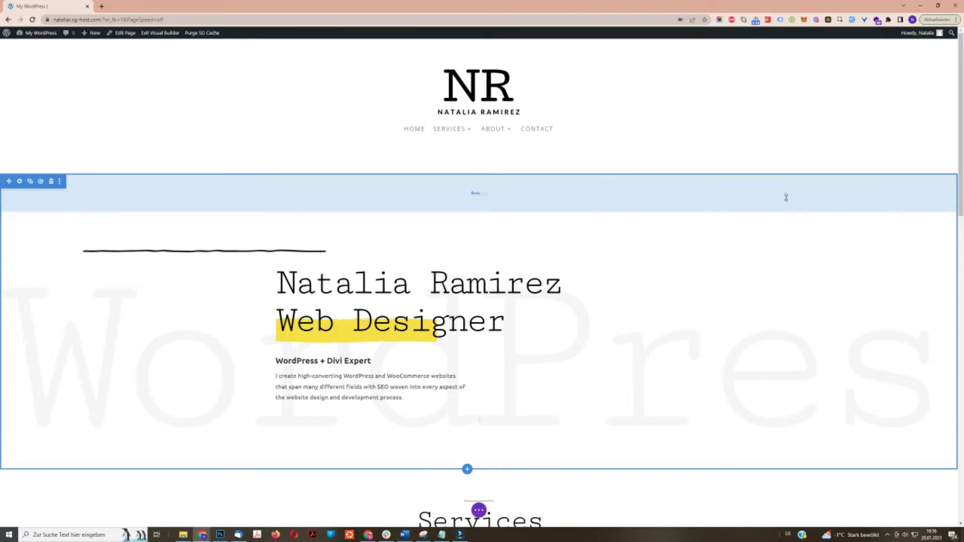
# Step: Open the builder's page-level options and scroll through the page
pyautogui.click(479, 511)
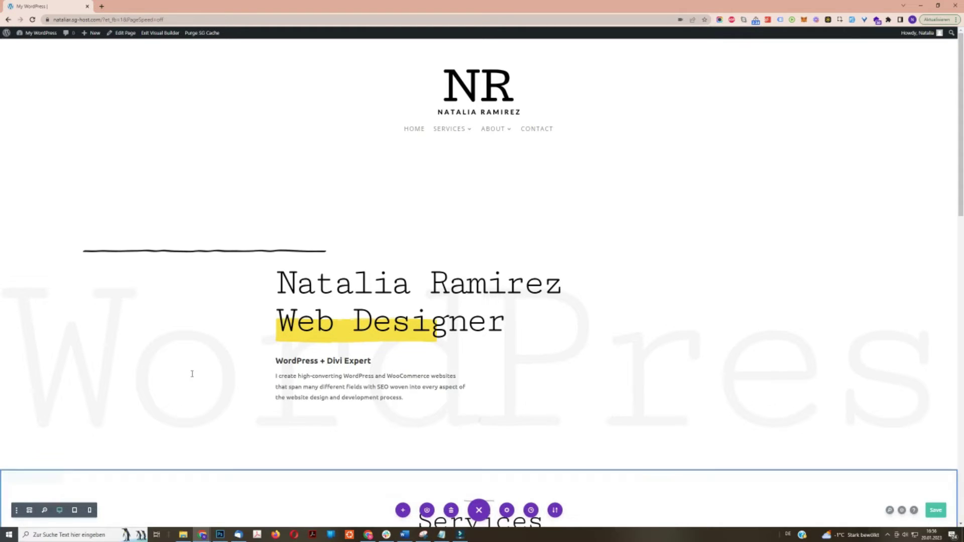
pyautogui.scroll(-4, 192, 374)
pyautogui.scroll(-7, 192, 373)
pyautogui.scroll(11, 192, 373)
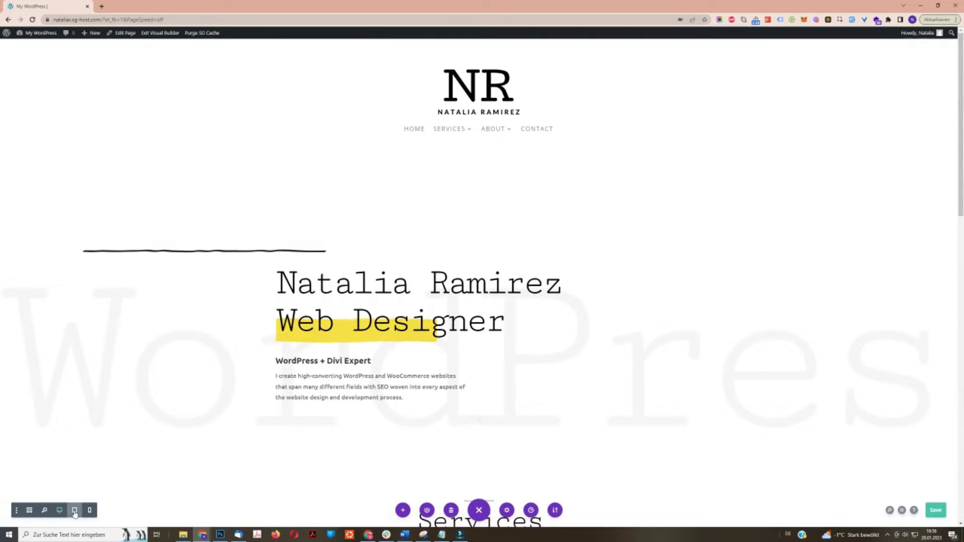
# Step: Preview the page at tablet width widened to 852px, then at phone size with the intro visible
pyautogui.click(75, 512)
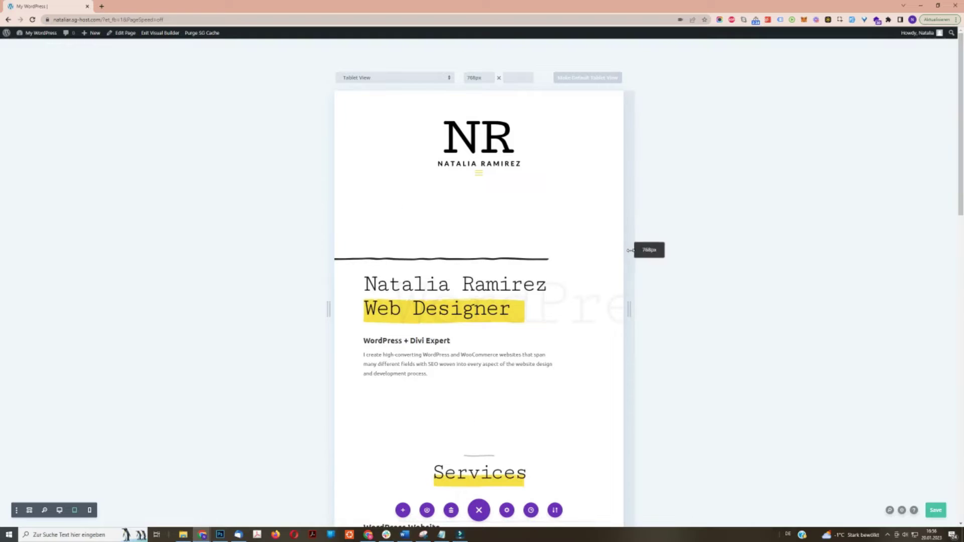
pyautogui.moveTo(631, 250)
pyautogui.mouseDown()
pyautogui.moveTo(663, 257)
pyautogui.moveTo(635, 256)
pyautogui.moveTo(646, 257)
pyautogui.mouseUp()
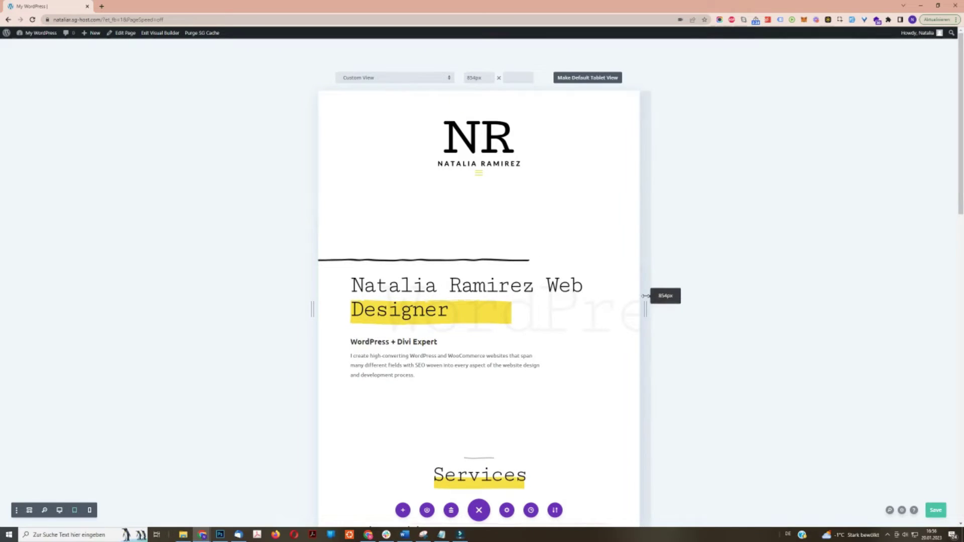
pyautogui.moveTo(645, 296); pyautogui.dragTo(672, 295)
pyautogui.scroll(-5, 609, 383)
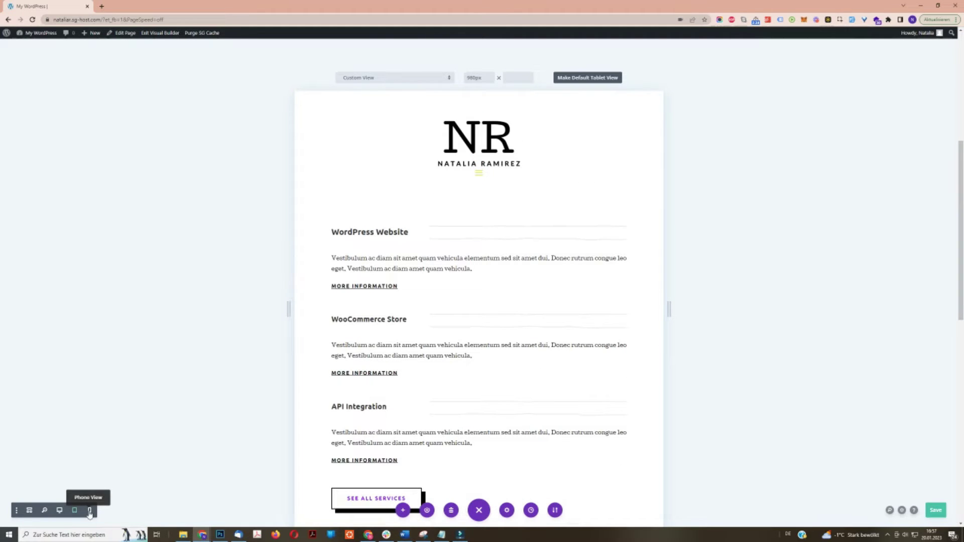
pyautogui.click(89, 511)
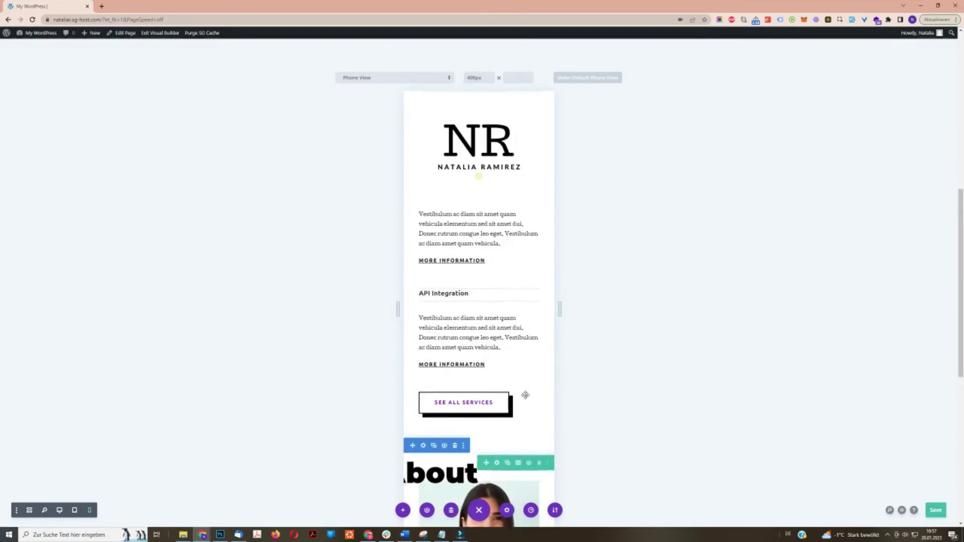
pyautogui.scroll(10, 526, 395)
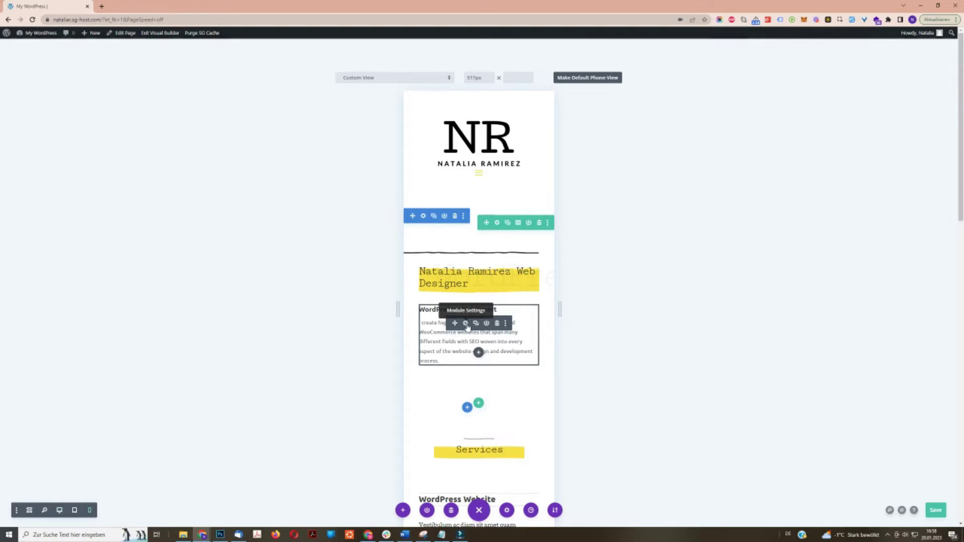
# Step: Reset the intro paragraph's text size, enable per-device sizing and select the Desktop size (16px)
pyautogui.click(466, 324)
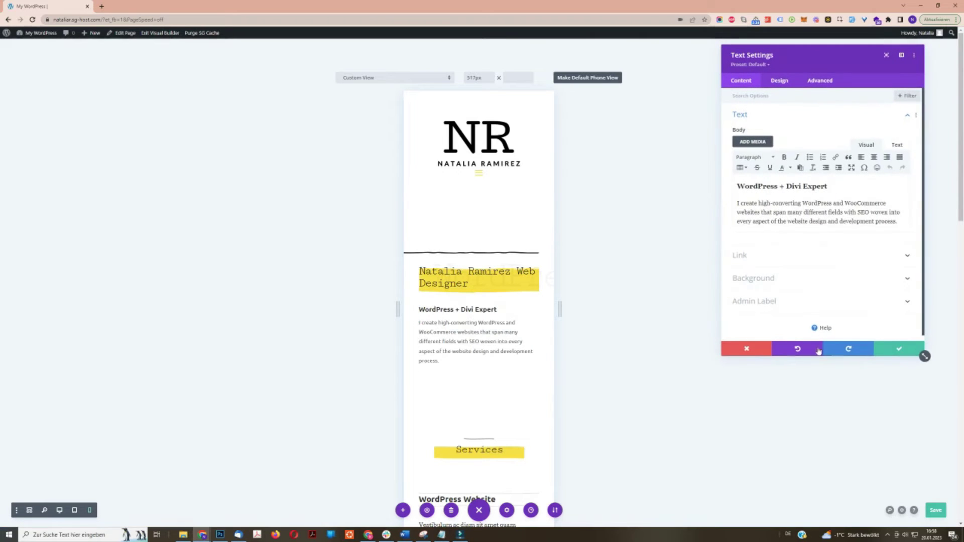
pyautogui.click(780, 81)
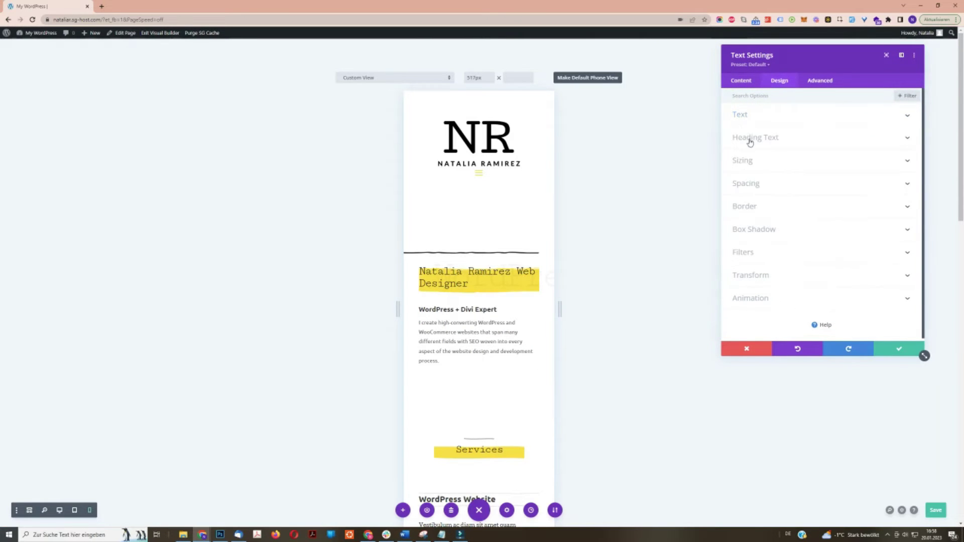
pyautogui.click(746, 118)
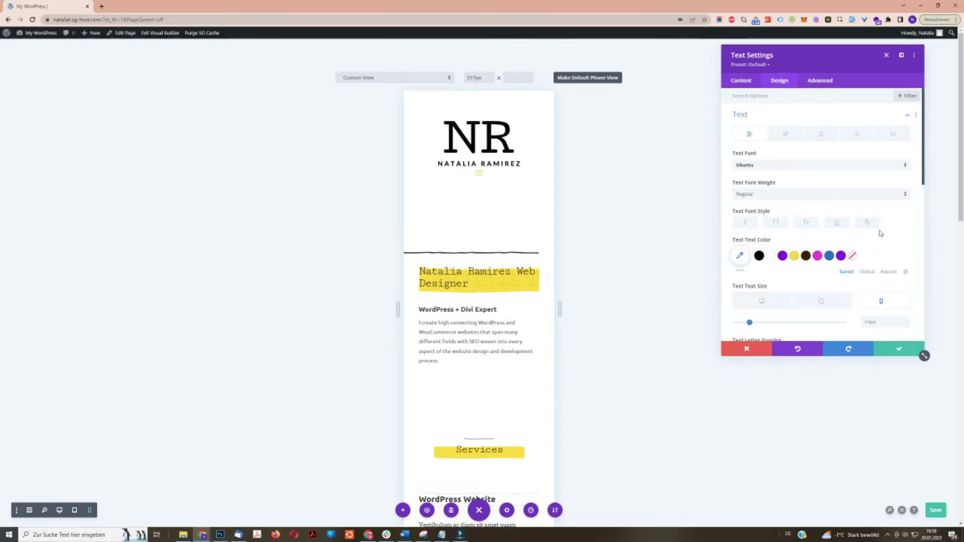
pyautogui.click(809, 287)
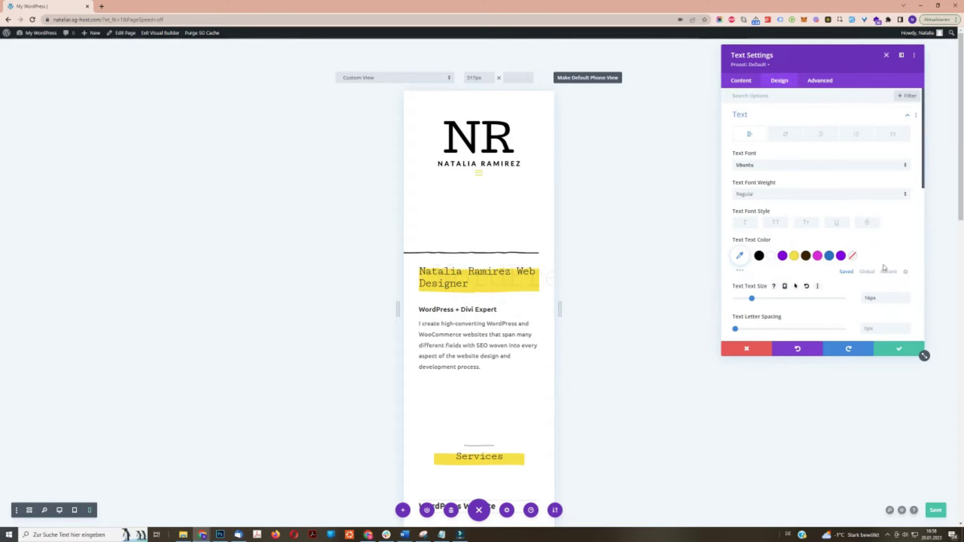
pyautogui.scroll(-2, 834, 241)
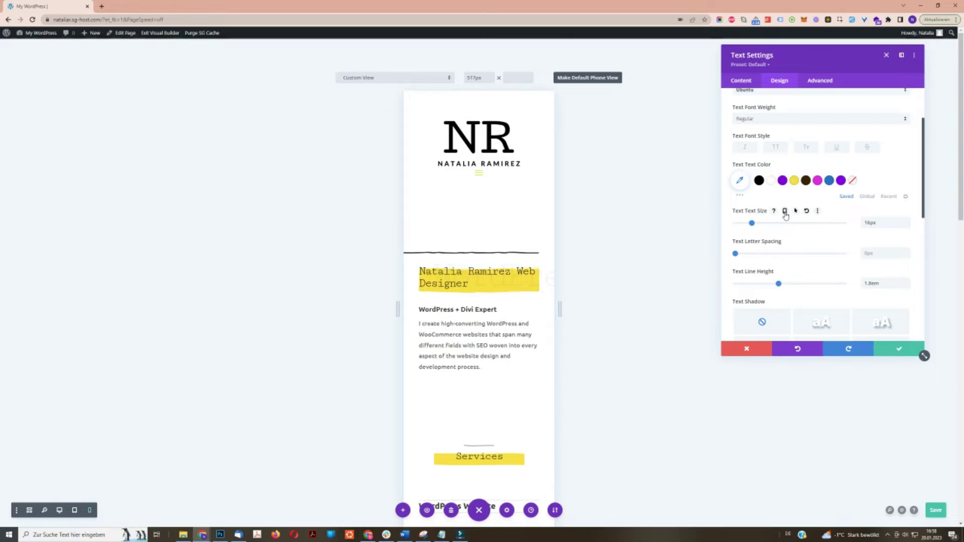
pyautogui.click(785, 212)
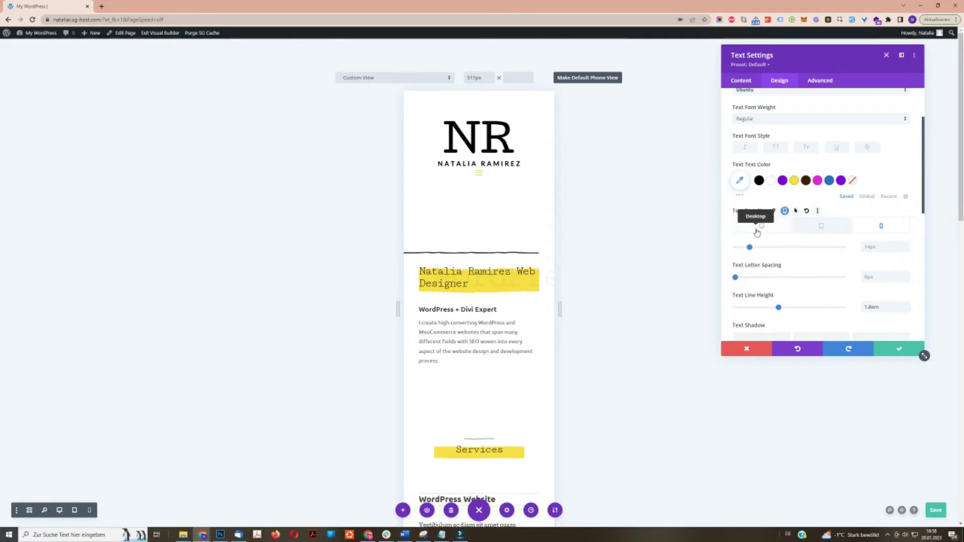
pyautogui.click(757, 231)
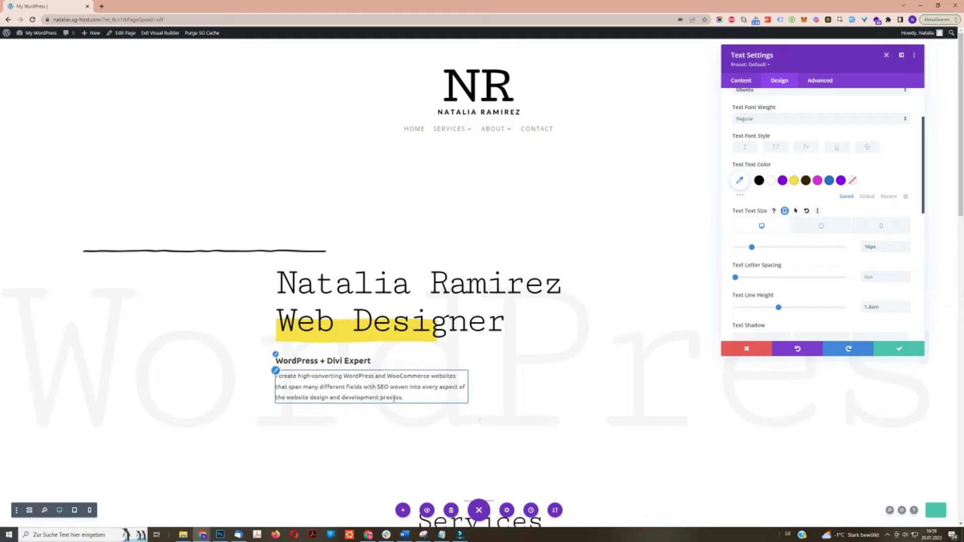
# Step: Raise the intro paragraph's tablet text size to 16px and check the phone size
pyautogui.click(826, 234)
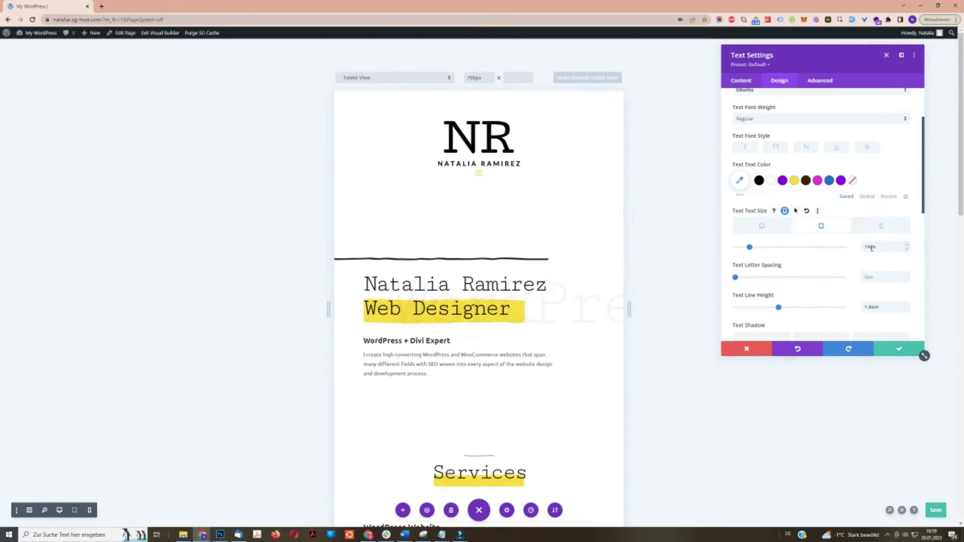
pyautogui.click(907, 244)
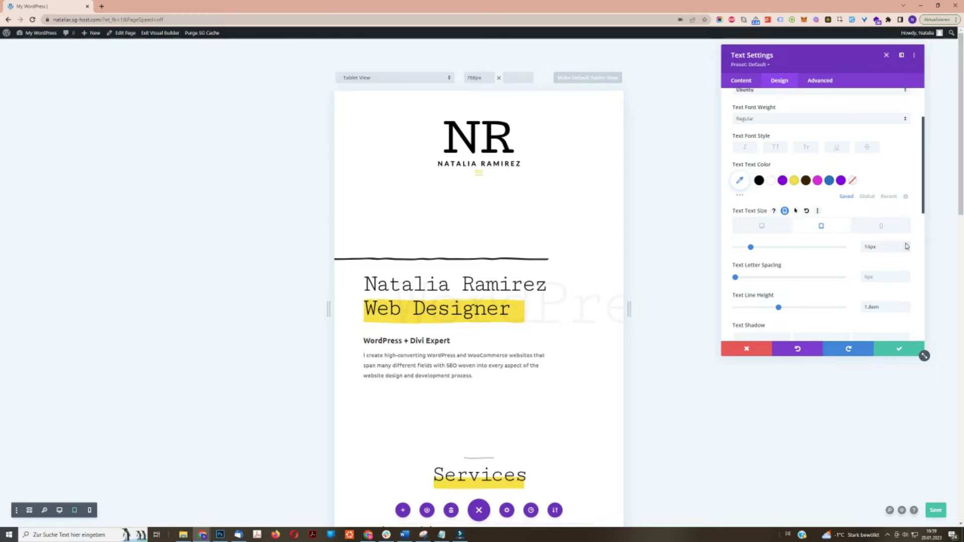
pyautogui.click(908, 244)
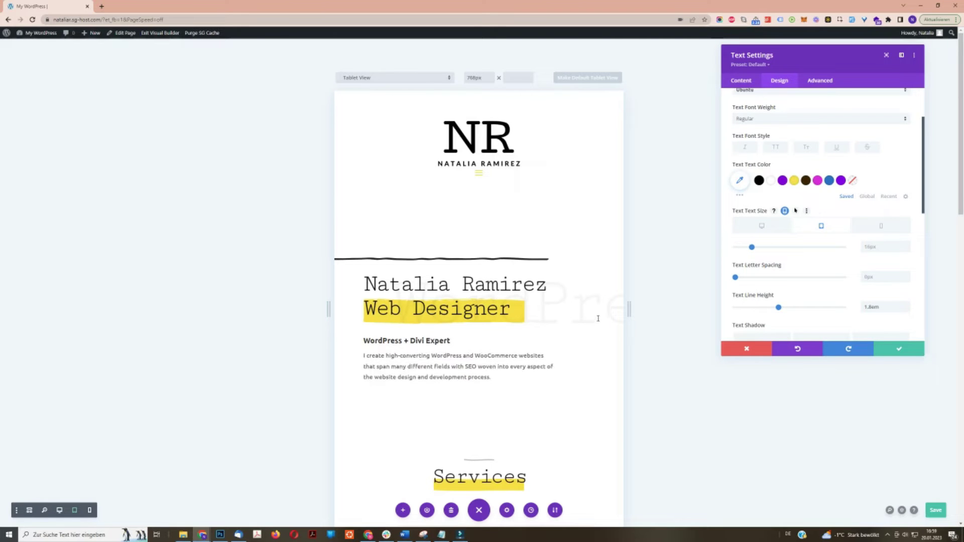
pyautogui.scroll(-3, 583, 344)
pyautogui.scroll(3, 583, 344)
pyautogui.click(881, 231)
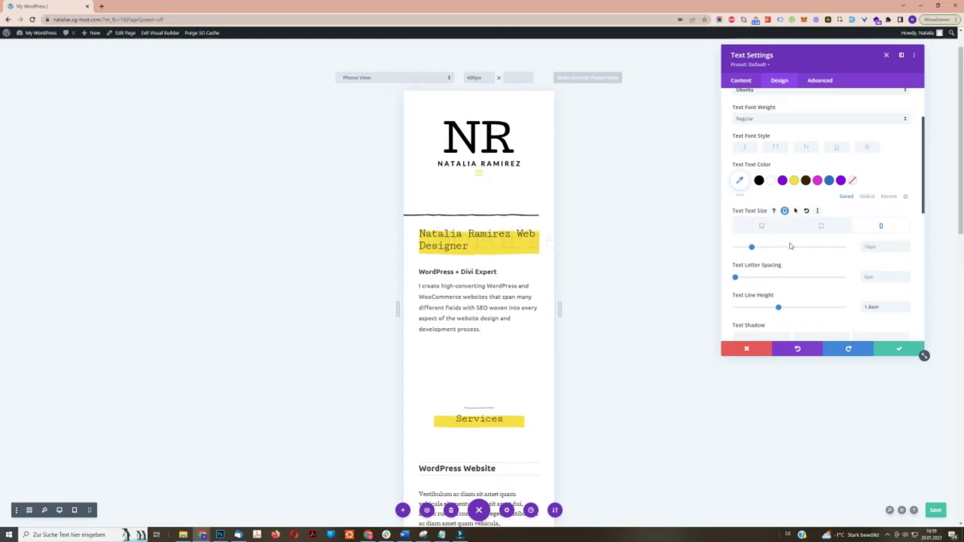
pyautogui.scroll(-6, 897, 266)
pyautogui.scroll(3, 898, 267)
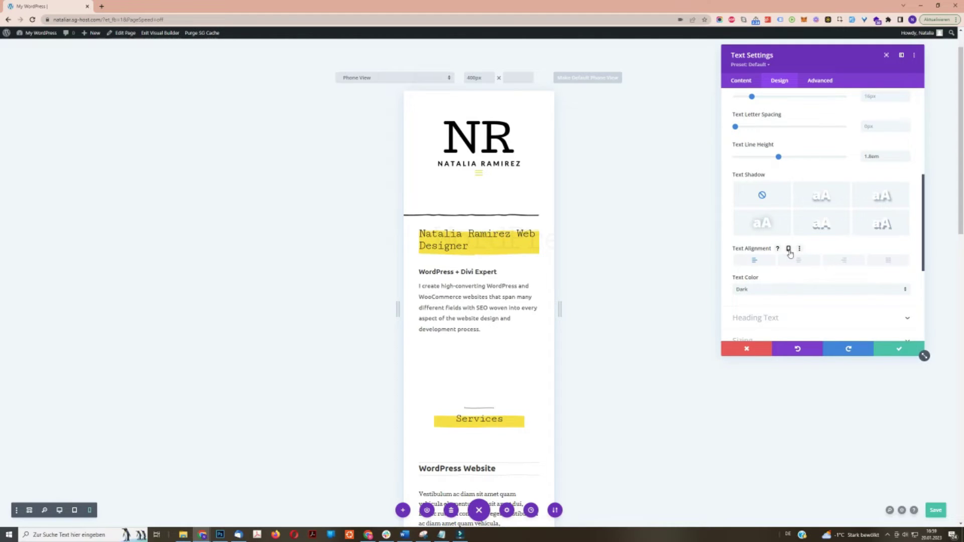
# Step: Center the intro text on phones using per-device text alignment, then return to Desktop
pyautogui.click(789, 249)
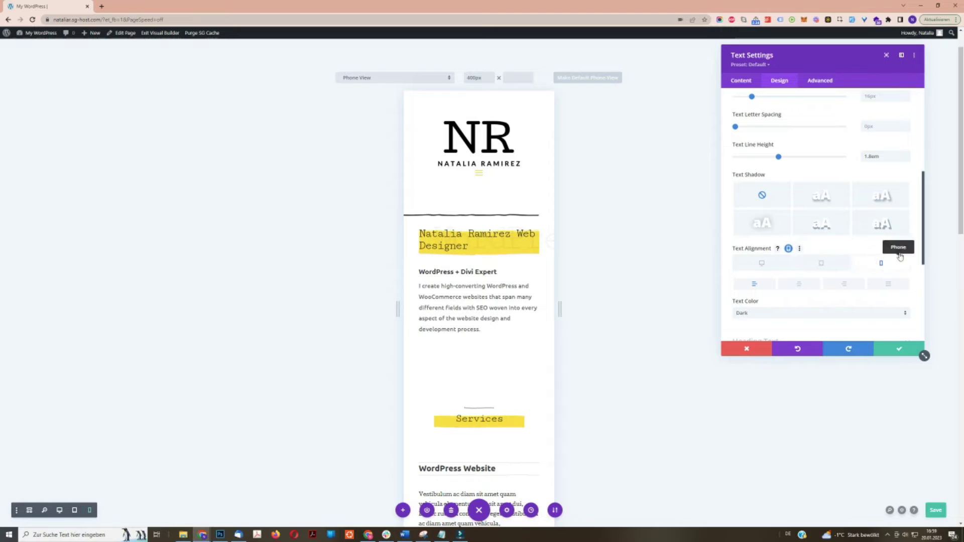
pyautogui.click(797, 286)
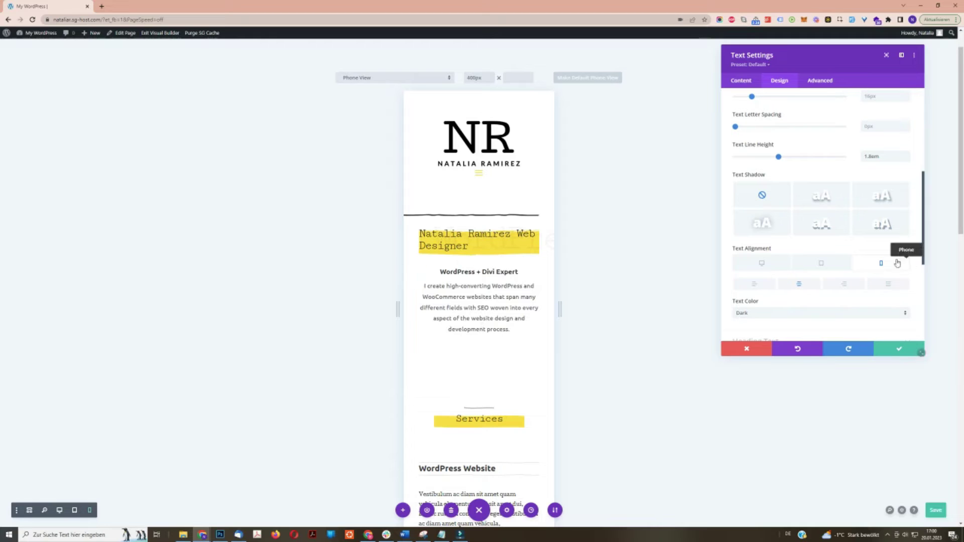
pyautogui.click(773, 265)
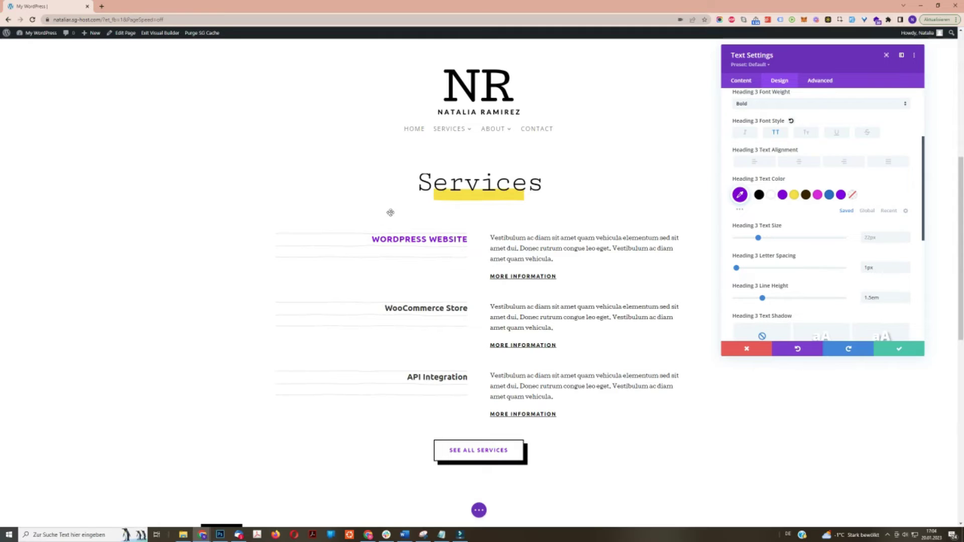
# Step: Toggle the TT uppercase font style on the WordPress Website heading's Heading 3 options
pyautogui.scroll(1, 838, 263)
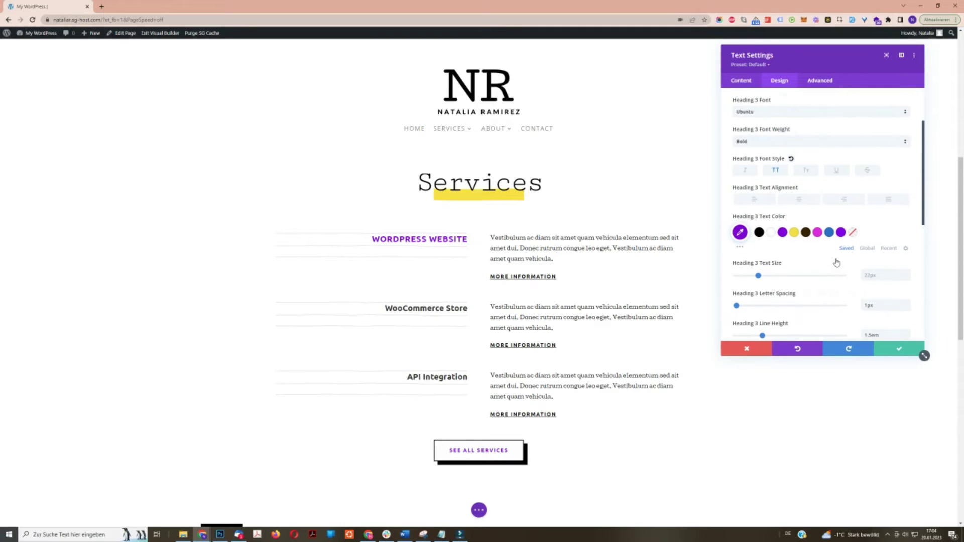
pyautogui.click(778, 177)
pyautogui.click(778, 169)
# Step: Save the heading settings, then copy the WordPress Website title's module styles onto WooCommerce Store
pyautogui.click(892, 350)
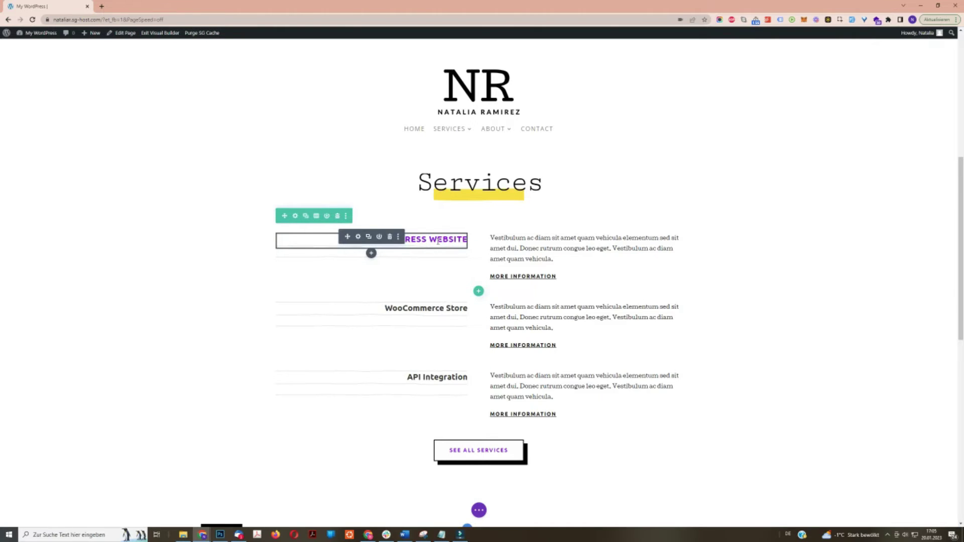
pyautogui.rightClick(358, 240)
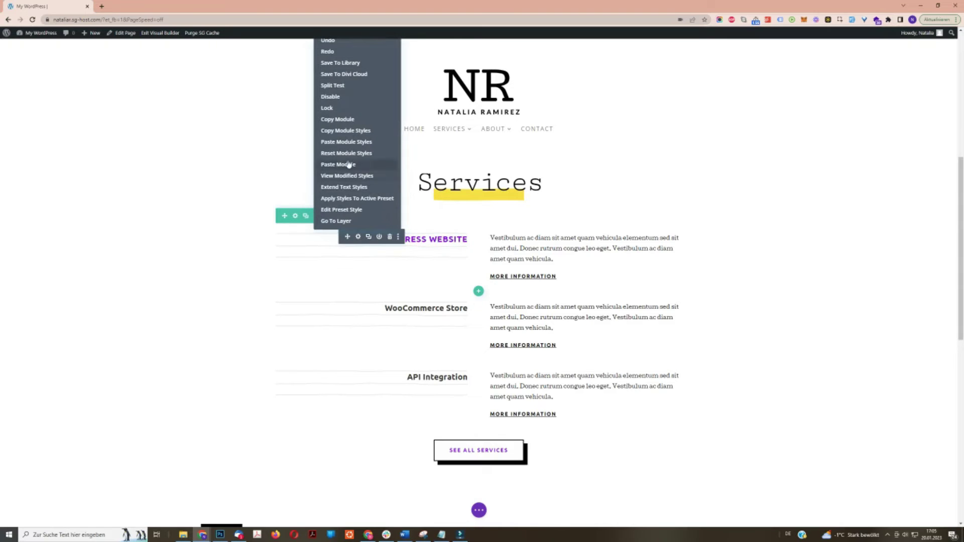
pyautogui.click(351, 132)
pyautogui.click(436, 312)
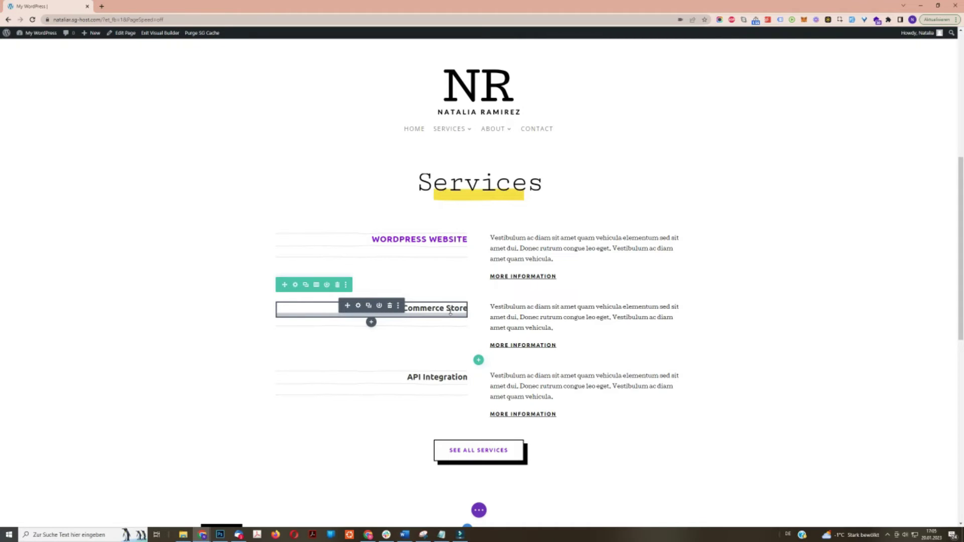
pyautogui.rightClick(359, 309)
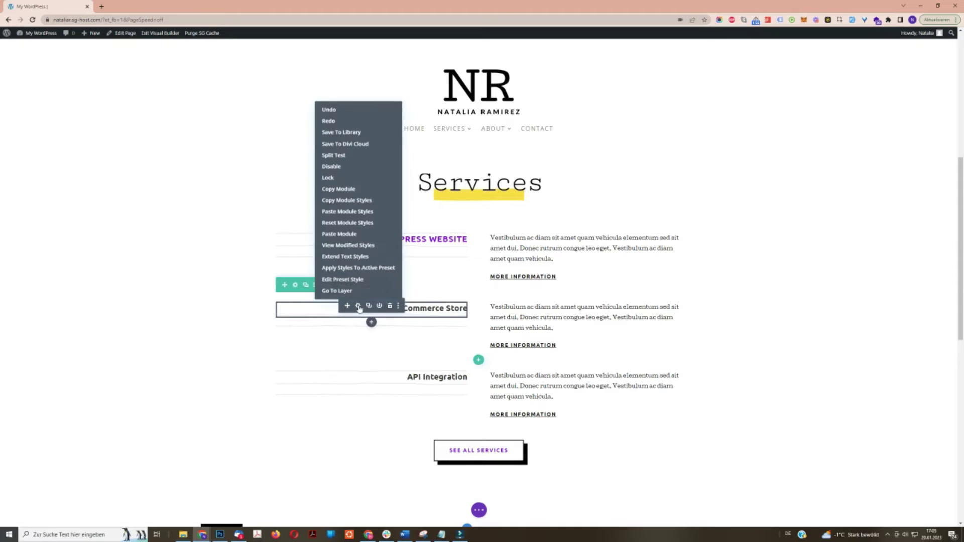
pyautogui.click(362, 213)
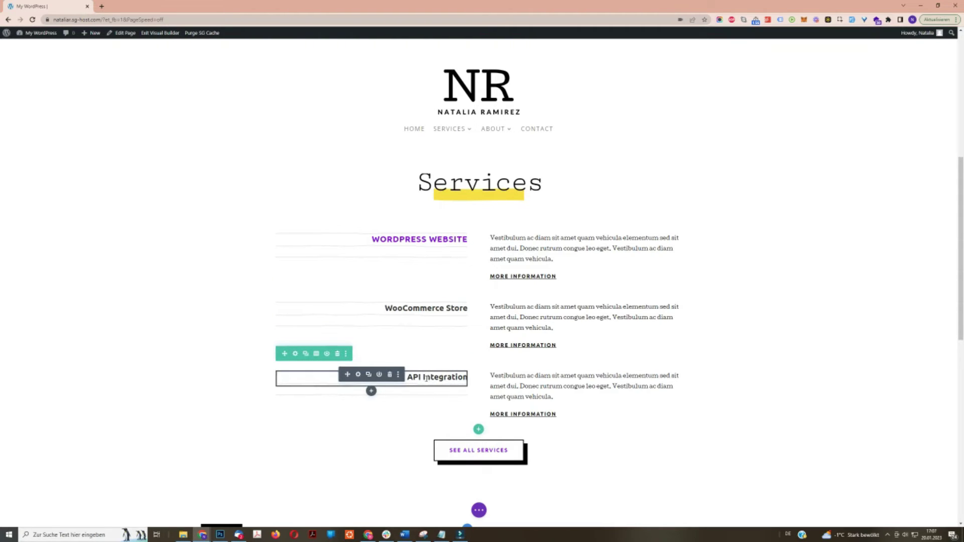
# Step: Select the WooCommerce Store and API Integration titles together and paste the copied module styles onto both
pyautogui.moveTo(426, 378); pyautogui.dragTo(426, 382)
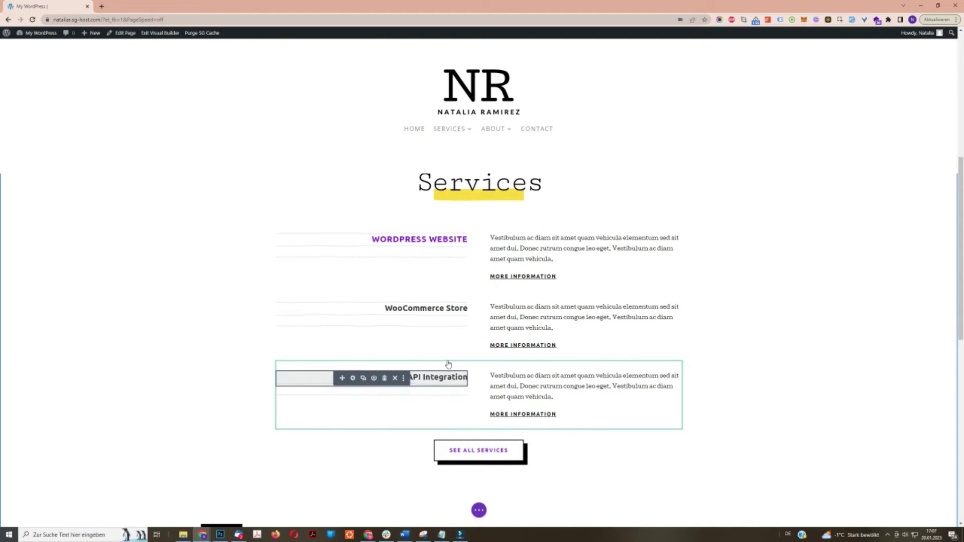
pyautogui.moveTo(447, 311); pyautogui.dragTo(375, 314)
pyautogui.rightClick(371, 311)
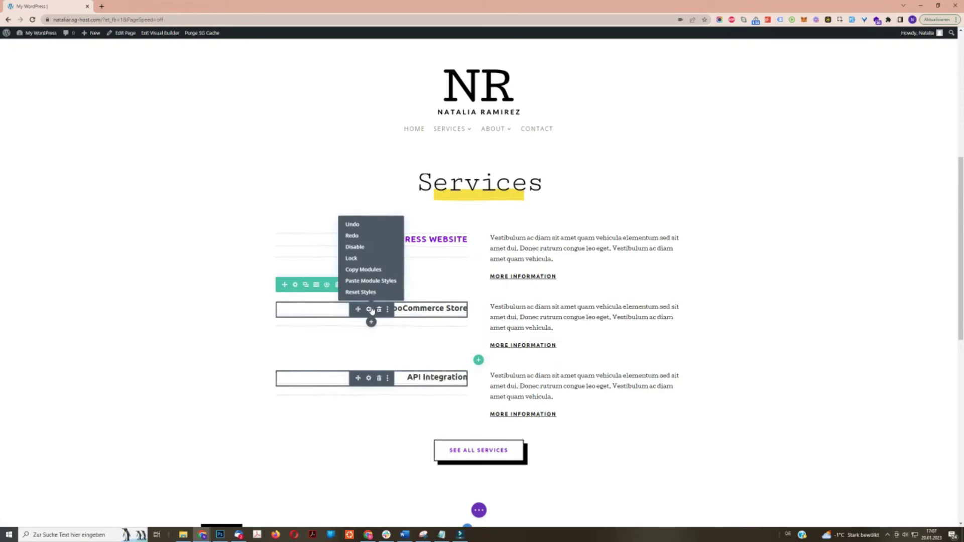
pyautogui.click(371, 281)
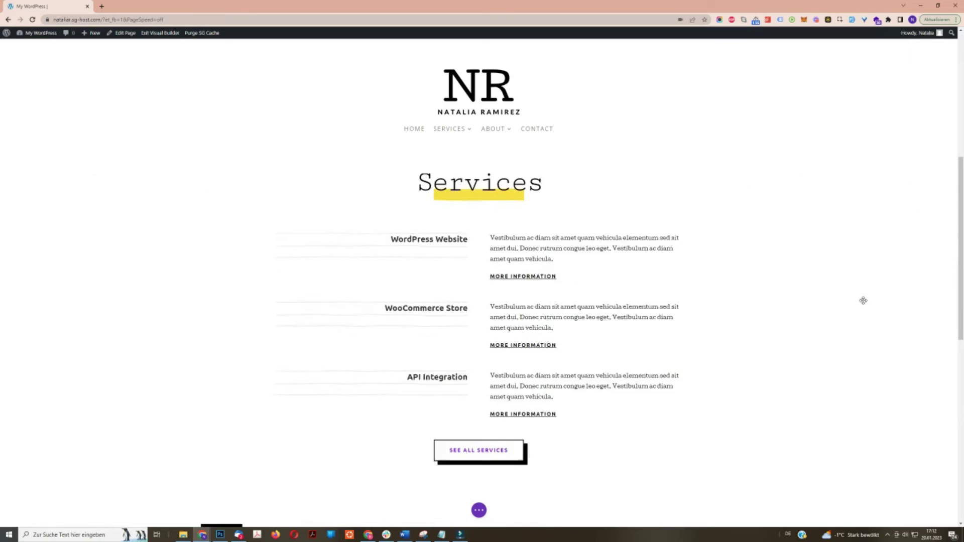
pyautogui.scroll(-8, 863, 300)
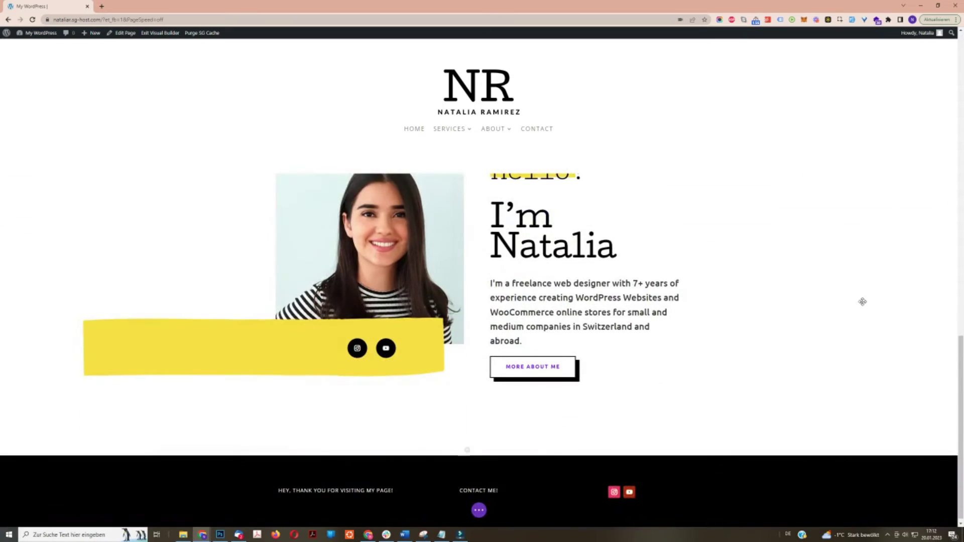
pyautogui.scroll(6, 863, 302)
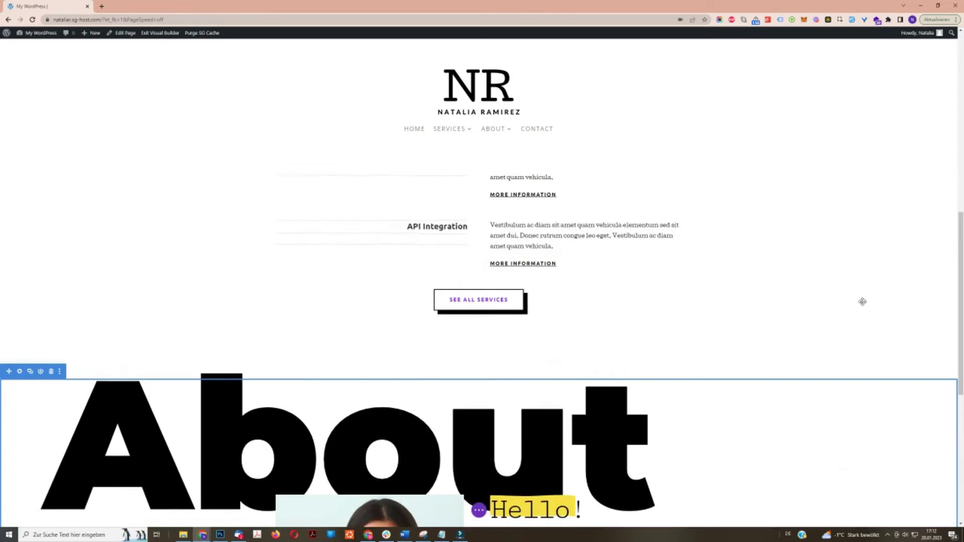
pyautogui.scroll(4, 862, 302)
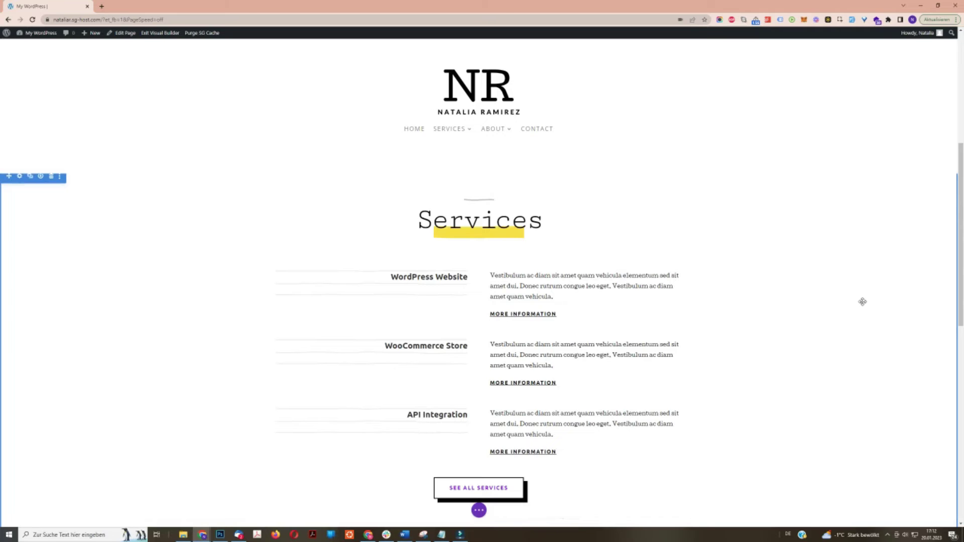
pyautogui.scroll(3, 863, 302)
pyautogui.scroll(3, 863, 302)
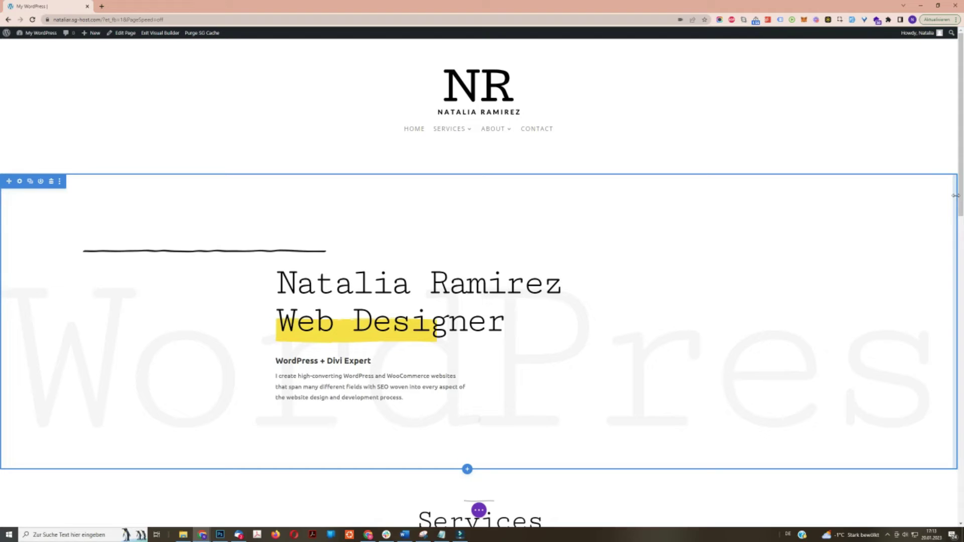
pyautogui.scroll(-6, 939, 226)
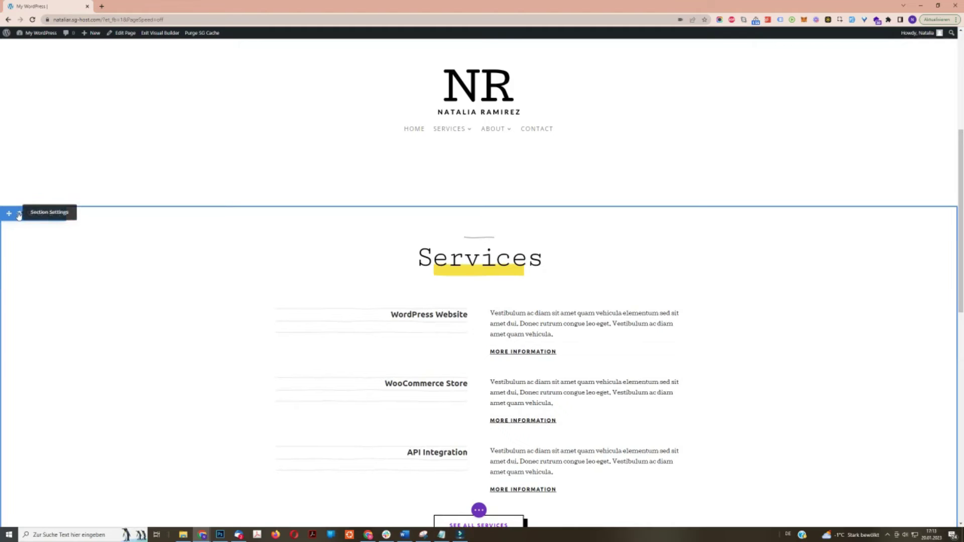
# Step: Give the Services section a Honeycomb background pattern through its section background settings
pyautogui.click(18, 214)
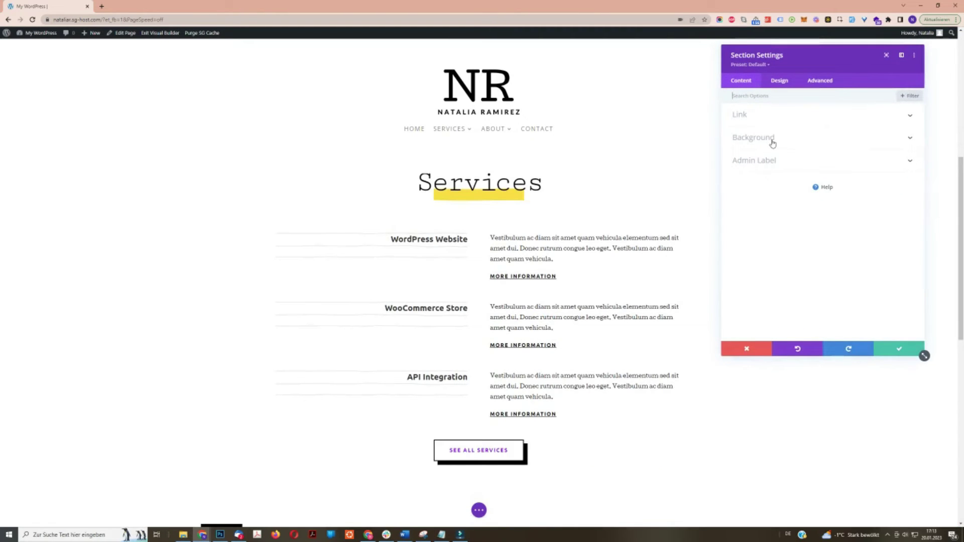
pyautogui.click(773, 143)
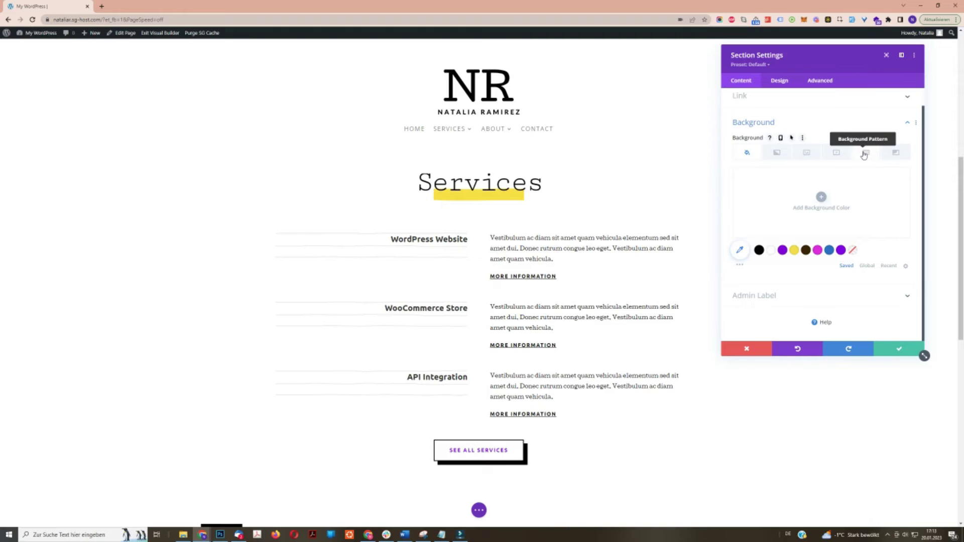
pyautogui.click(865, 170)
pyautogui.scroll(-3, 861, 256)
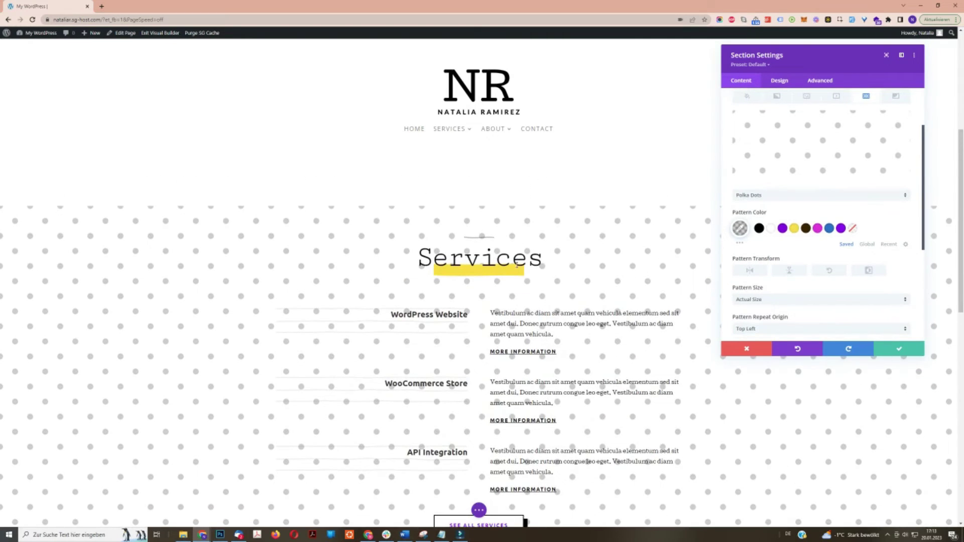
pyautogui.click(782, 195)
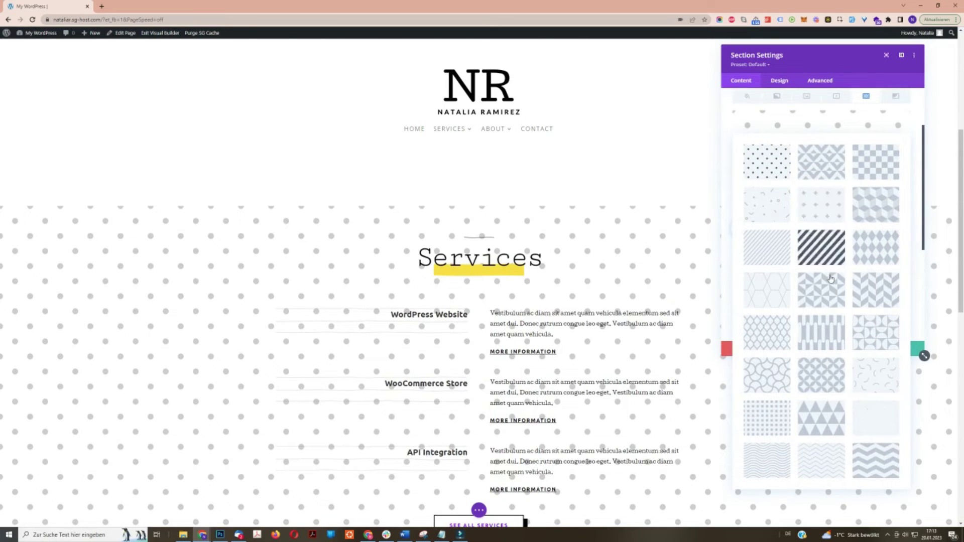
pyautogui.click(780, 300)
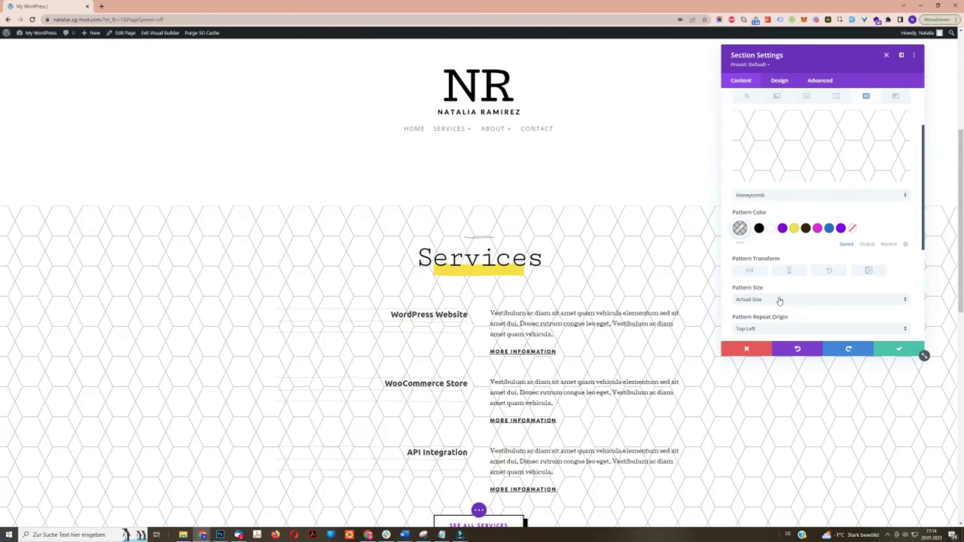
pyautogui.scroll(-3, 686, 411)
pyautogui.scroll(2, 686, 412)
pyautogui.scroll(2, 686, 411)
# Step: Colour the Services background pattern yellow and switch it to Diagonal Stripes 2
pyautogui.click(783, 229)
pyautogui.click(795, 230)
pyautogui.click(789, 196)
pyautogui.click(757, 268)
pyautogui.click(769, 195)
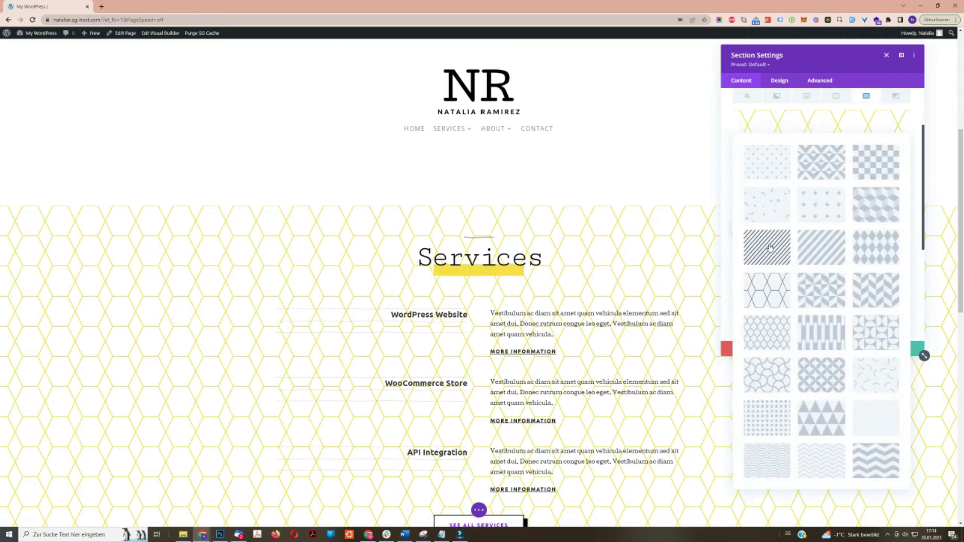
pyautogui.click(772, 248)
pyautogui.scroll(-2, 634, 257)
pyautogui.scroll(2, 632, 271)
# Step: Flip the stripe pattern horizontally and invert it for a stronger yellow look
pyautogui.click(750, 272)
pyautogui.click(750, 271)
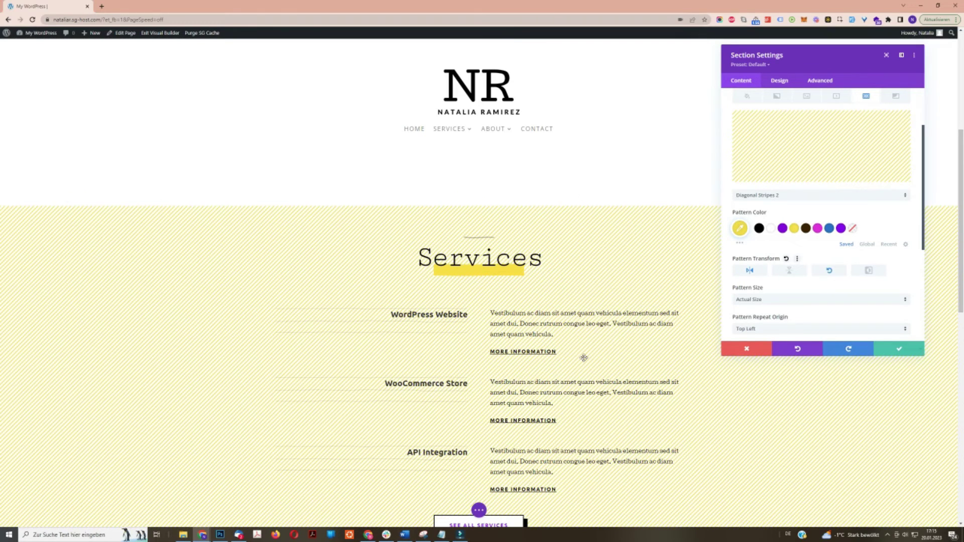
pyautogui.click(869, 271)
pyautogui.scroll(2, 584, 401)
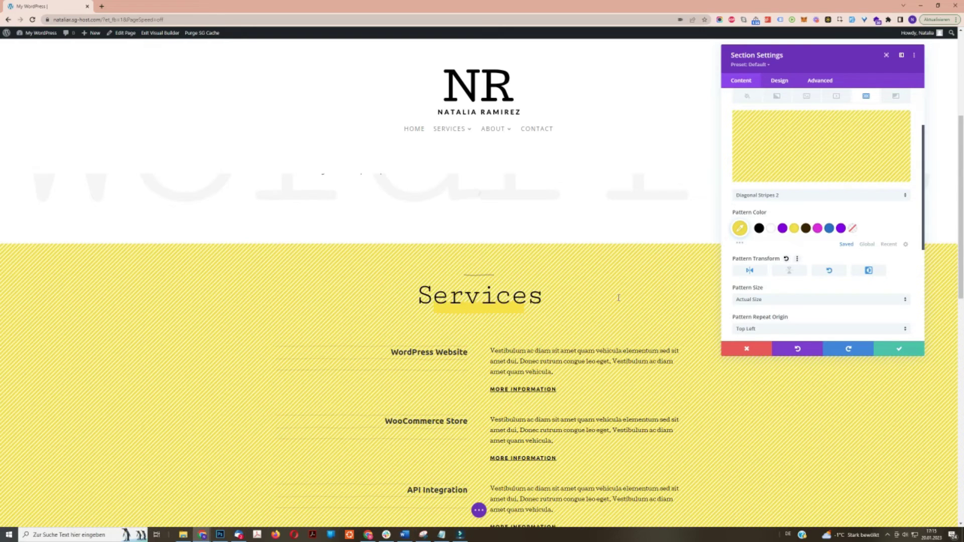
pyautogui.scroll(-2, 710, 418)
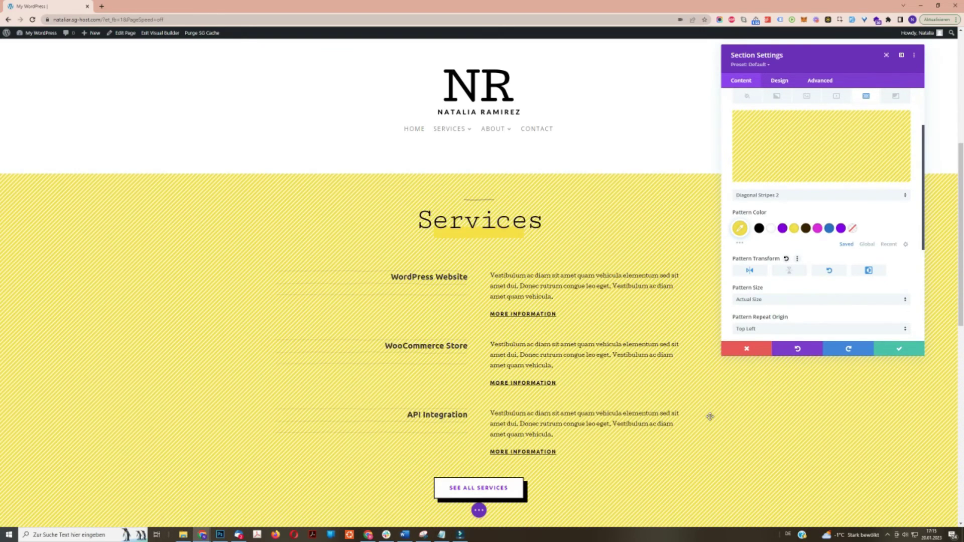
pyautogui.scroll(-3, 711, 417)
pyautogui.scroll(8, 708, 417)
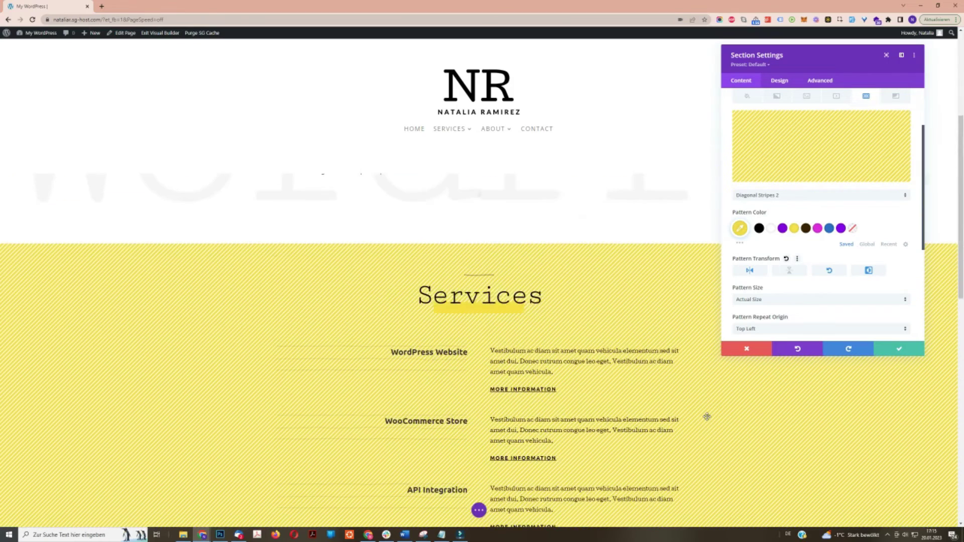
pyautogui.scroll(-6, 707, 417)
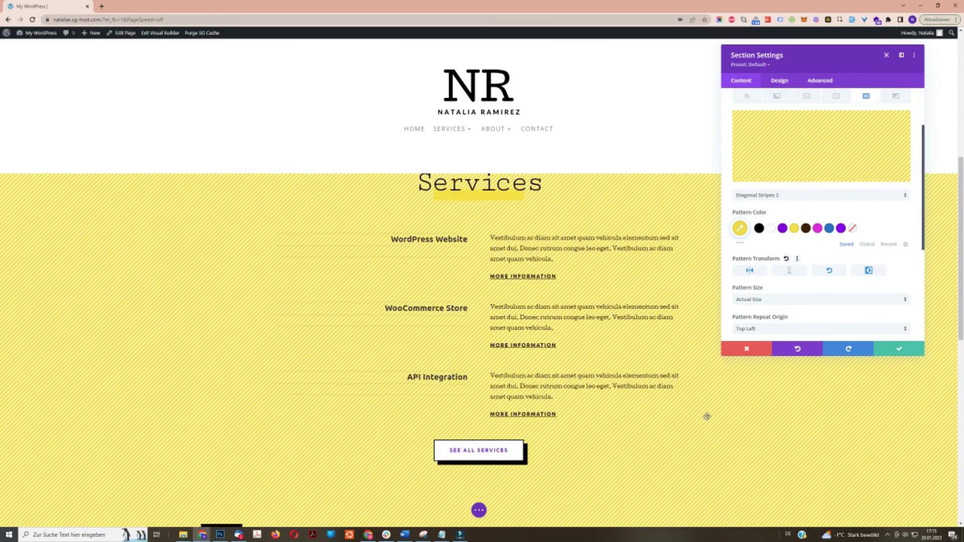
pyautogui.scroll(3, 707, 417)
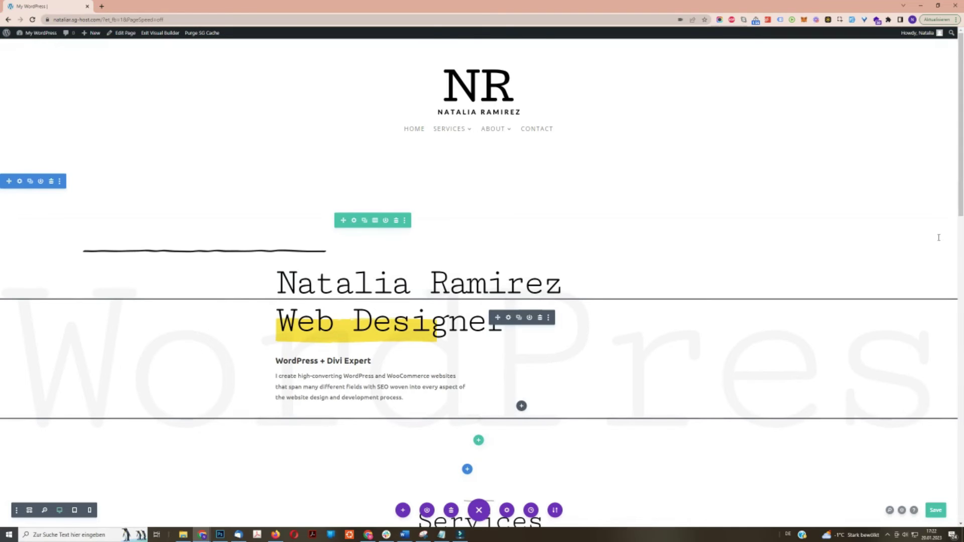
# Step: Insert an Icon module into the hero section and set it to the 'phone' icon
pyautogui.scroll(-8, 939, 237)
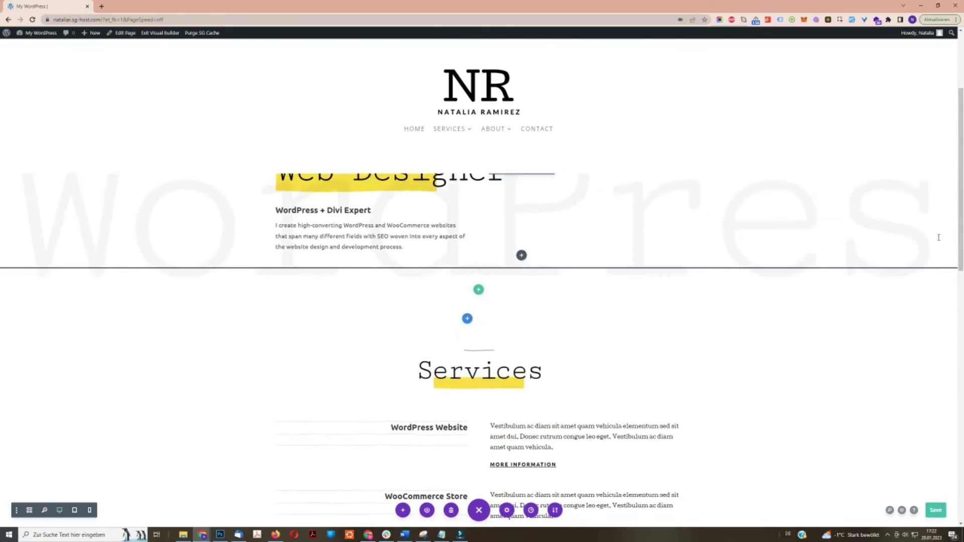
pyautogui.scroll(-7, 939, 238)
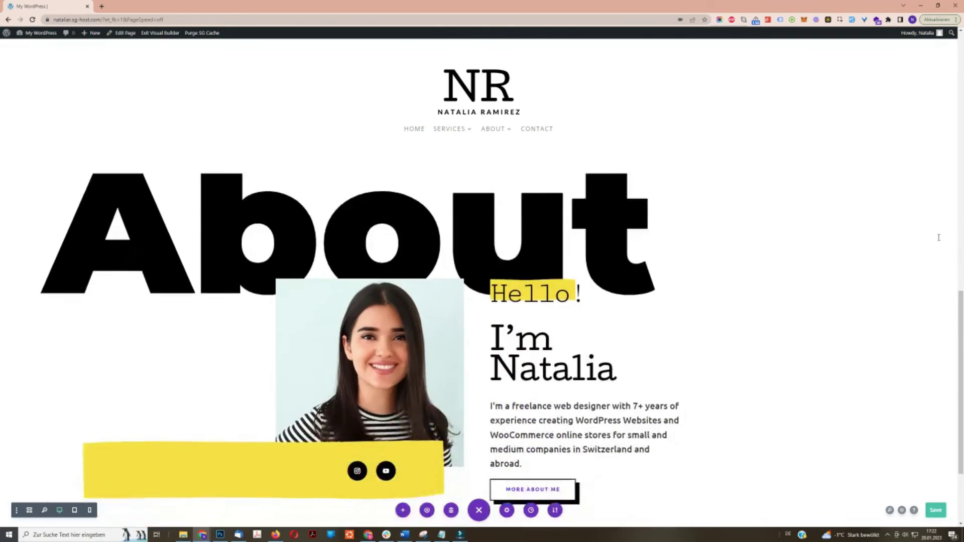
pyautogui.scroll(4, 939, 238)
pyautogui.scroll(8, 939, 237)
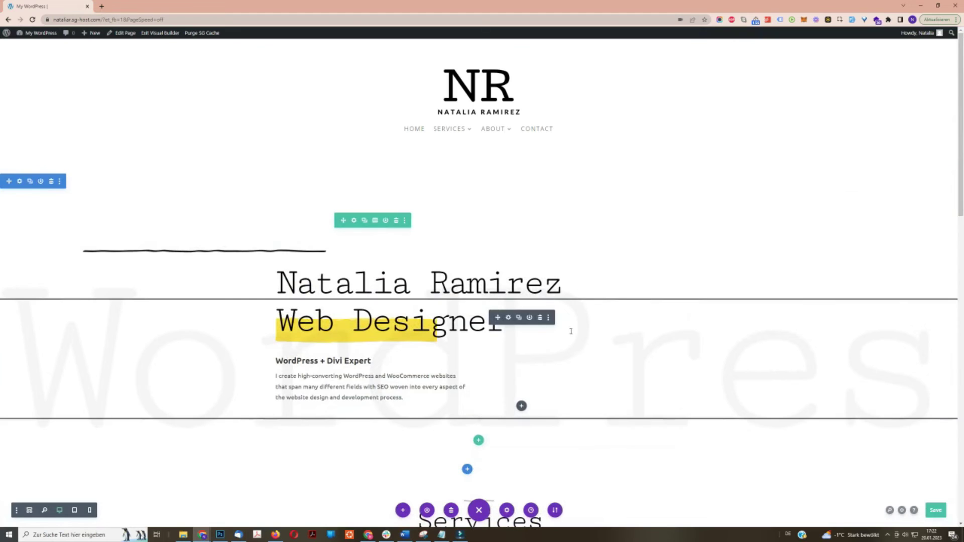
pyautogui.click(522, 407)
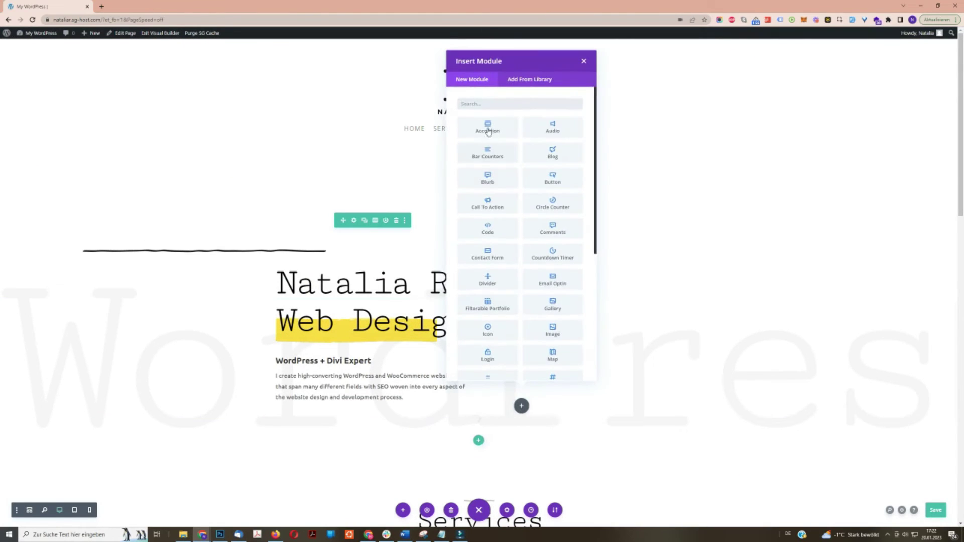
pyautogui.write('ico')
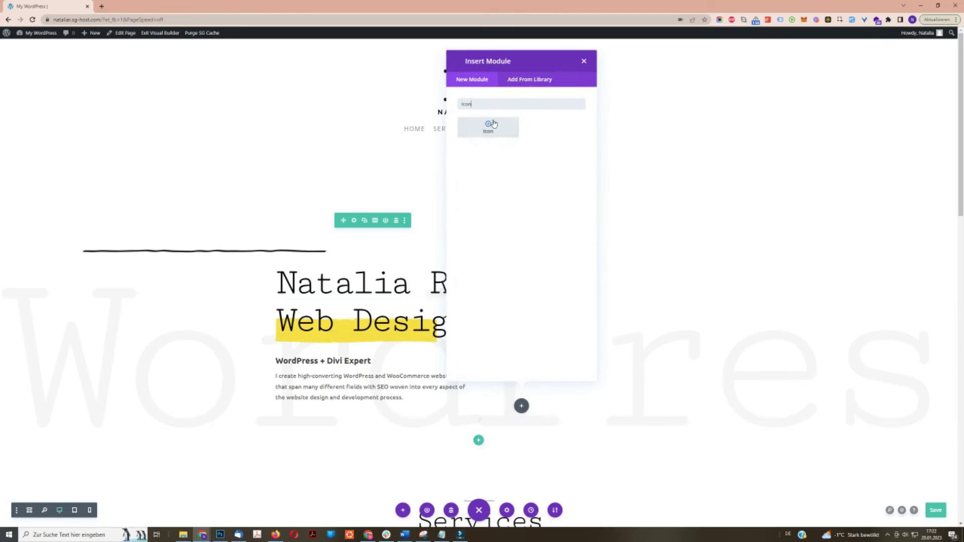
pyautogui.click(494, 130)
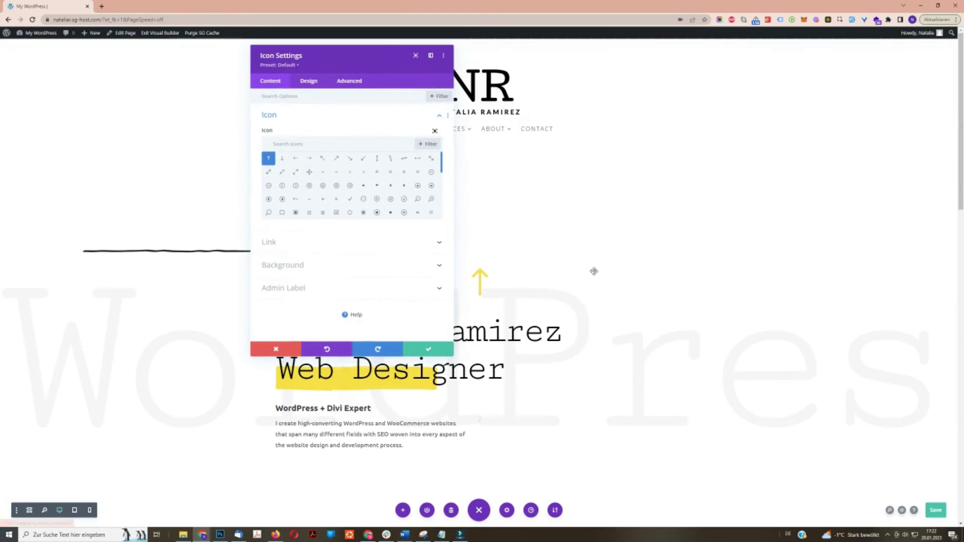
pyautogui.moveTo(453, 357); pyautogui.dragTo(803, 379)
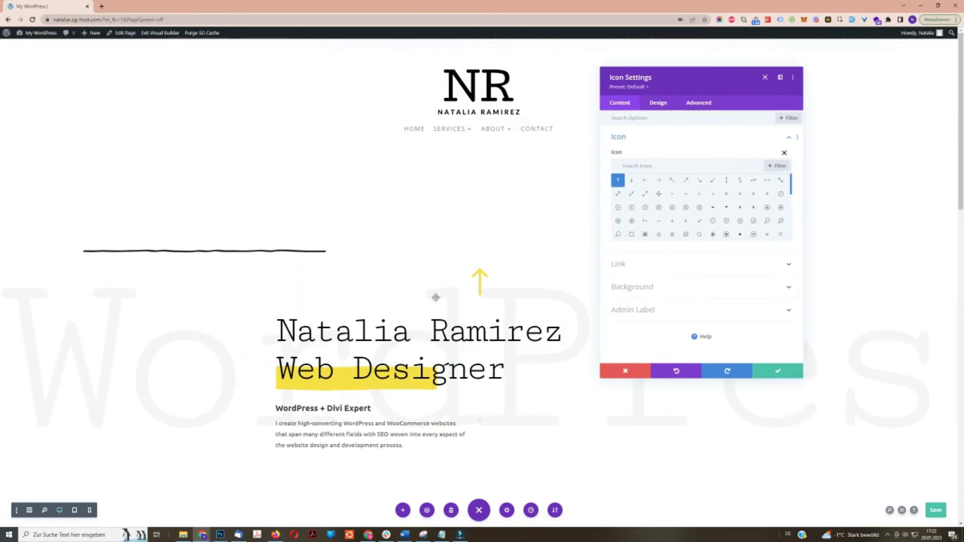
pyautogui.click(657, 167)
pyautogui.write('phone')
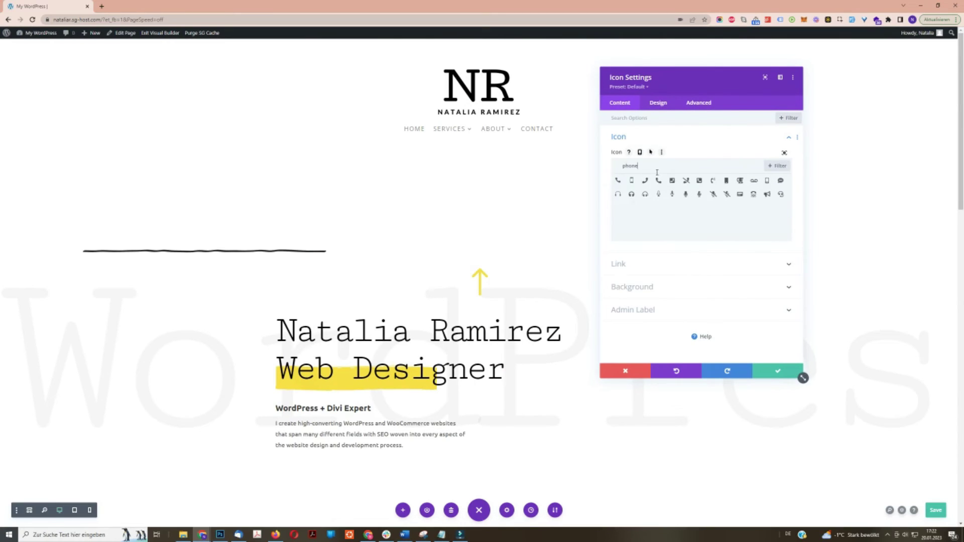
pyautogui.click(618, 181)
# Step: Set the phone icon size to 50px and save the page with Ctrl+S
pyautogui.click(658, 103)
pyautogui.click(637, 144)
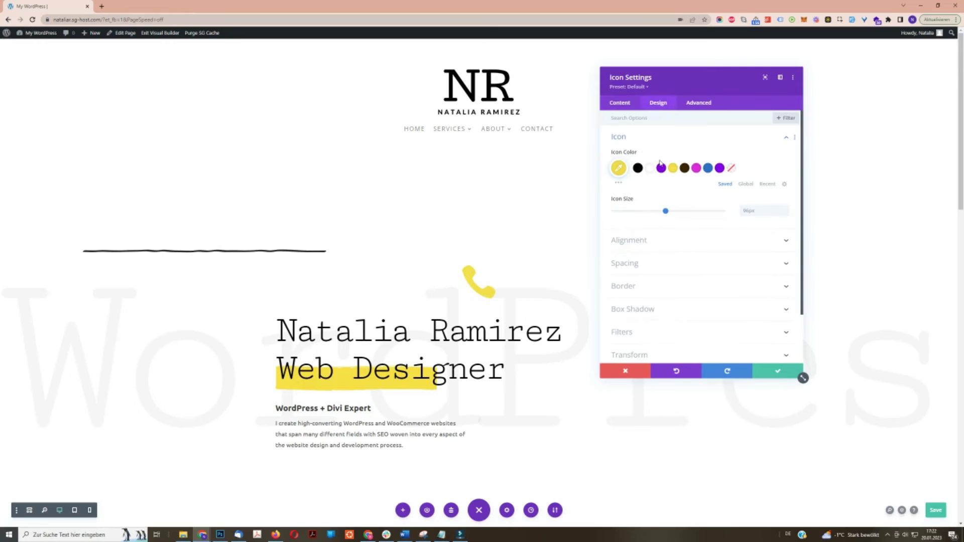
pyautogui.doubleClick(750, 210)
pyautogui.write('50')
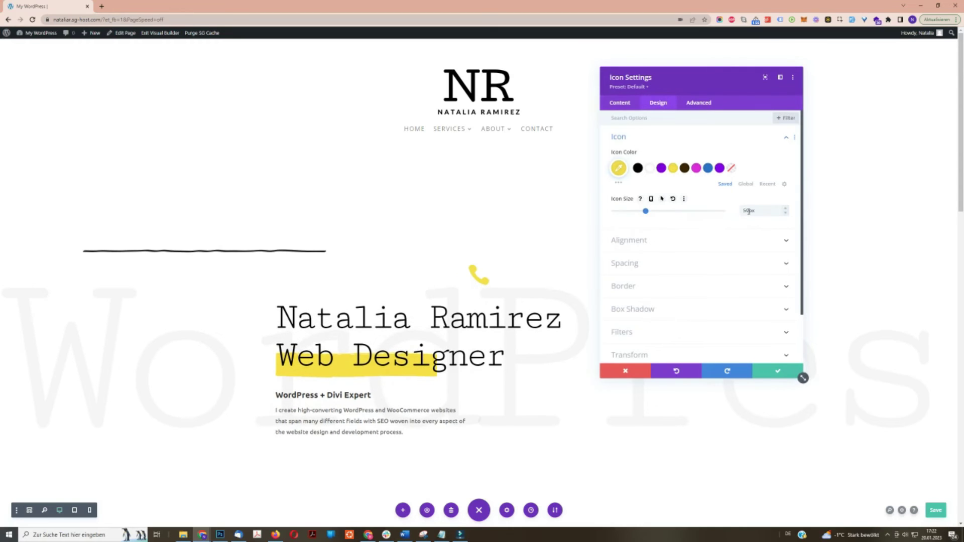
pyautogui.scroll(-2, 747, 212)
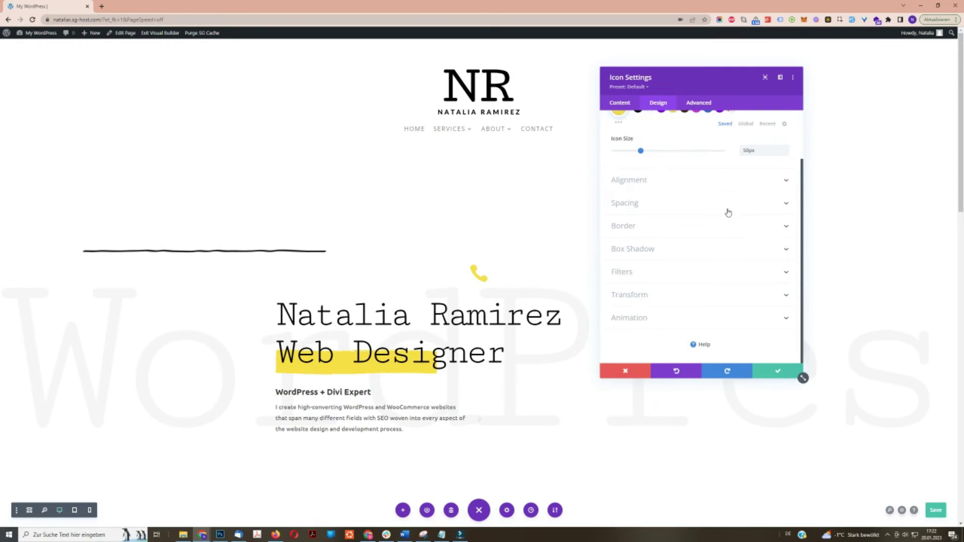
pyautogui.hotkey('ctrl', 's')
pyautogui.scroll(-2, 922, 279)
pyautogui.scroll(-6, 922, 278)
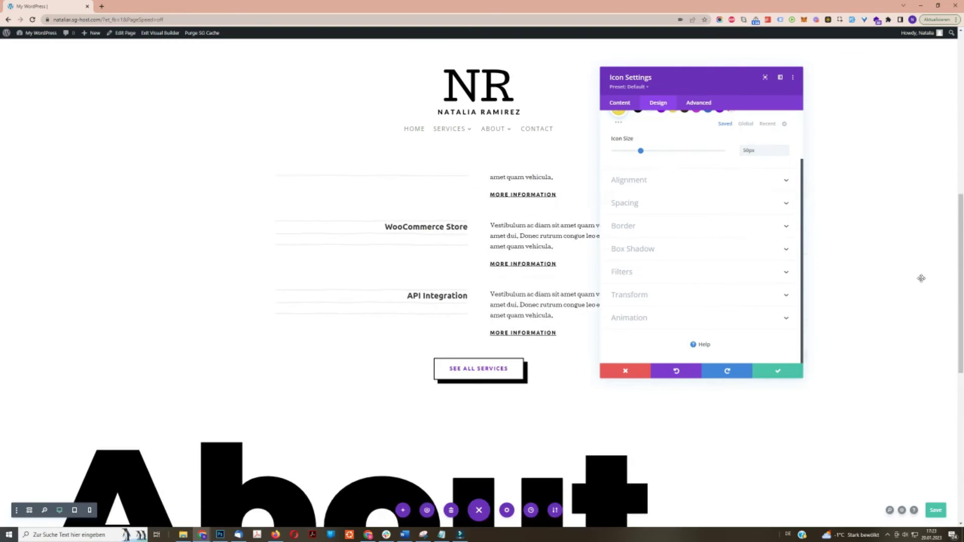
pyautogui.scroll(5, 922, 279)
pyautogui.scroll(3, 922, 279)
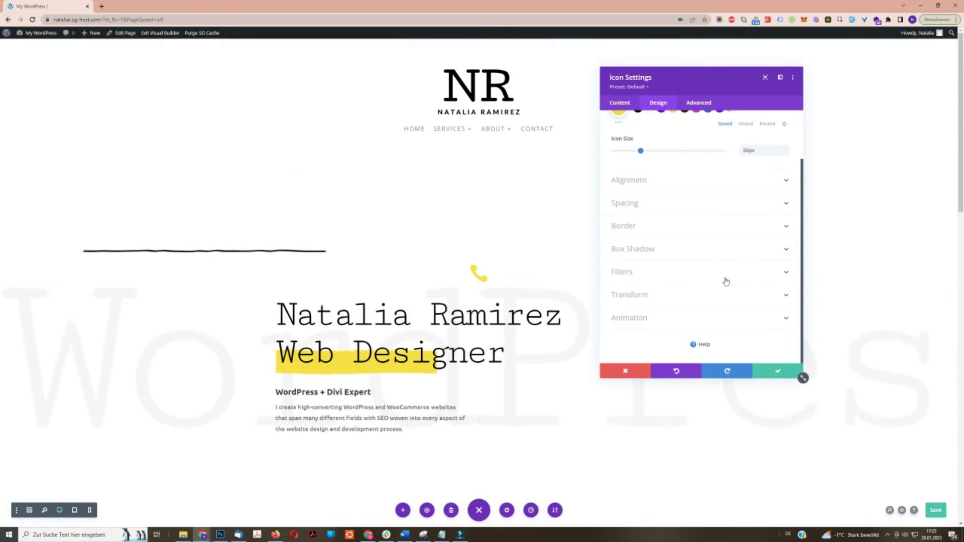
# Step: Give the phone icon a Fixed position pinned to the right-middle location
pyautogui.click(706, 103)
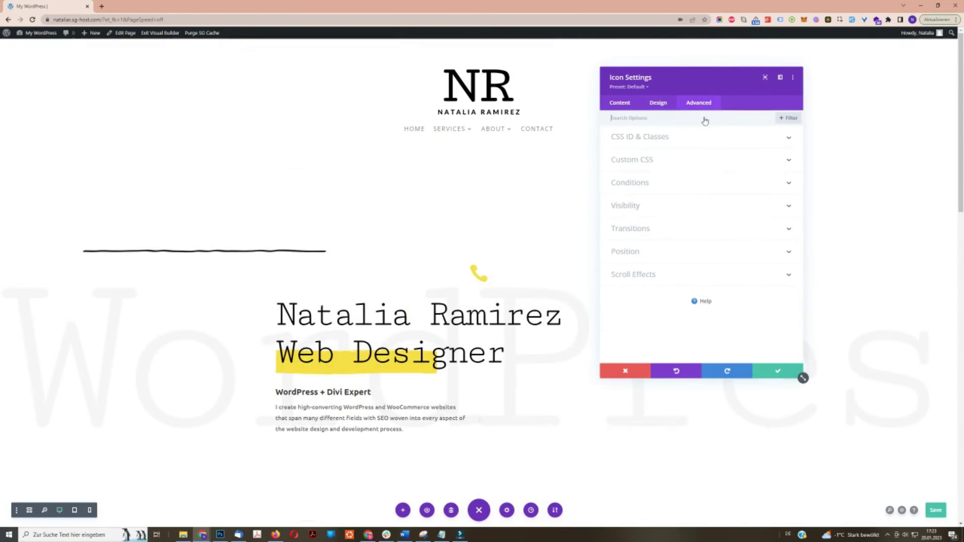
pyautogui.click(637, 262)
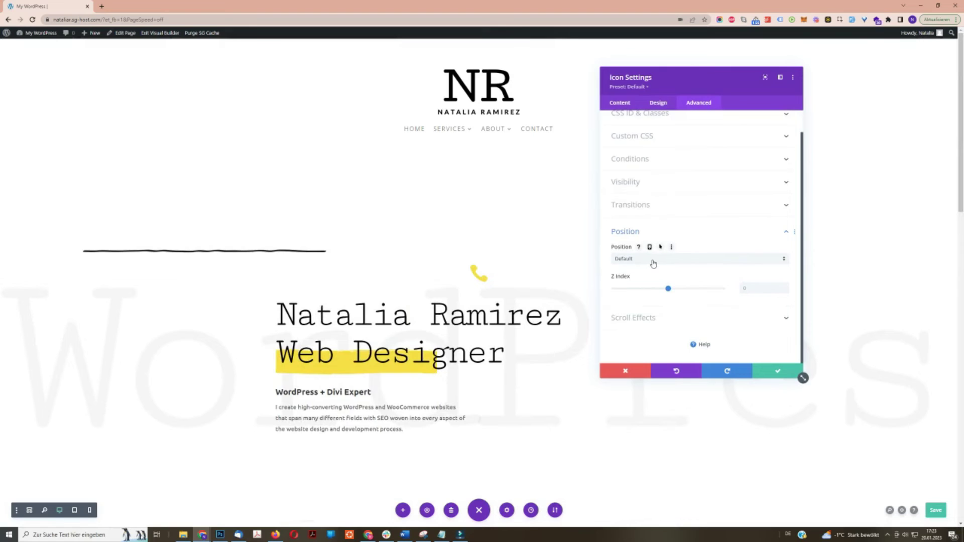
pyautogui.click(653, 263)
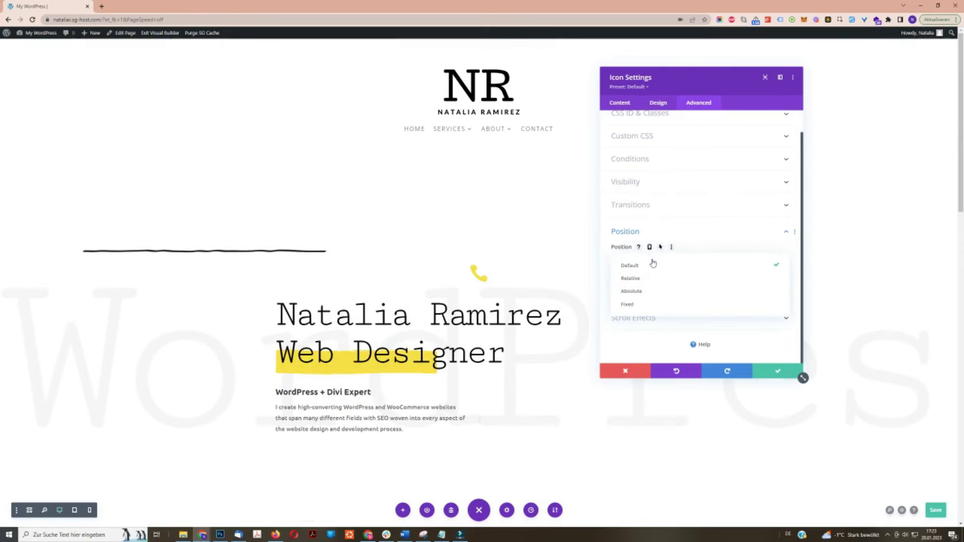
pyautogui.click(641, 303)
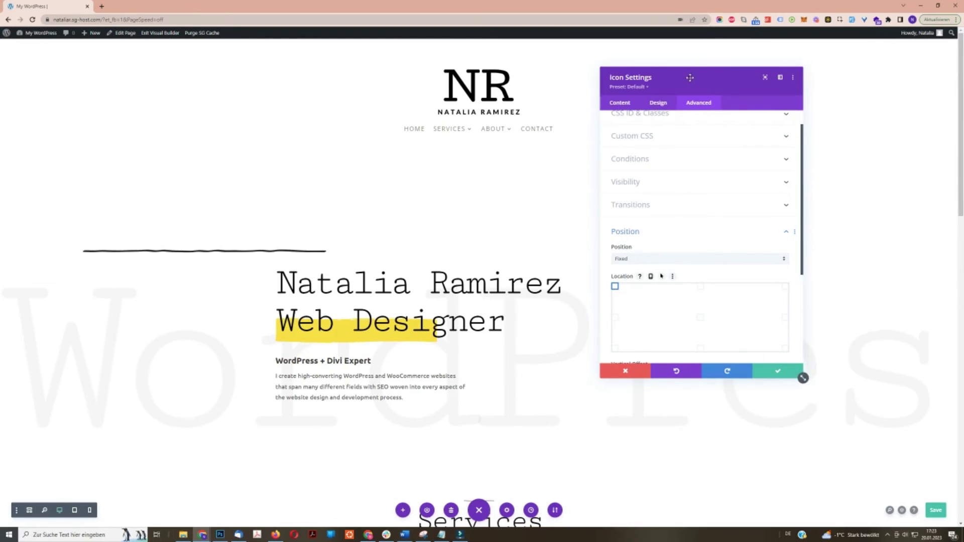
pyautogui.moveTo(691, 77); pyautogui.dragTo(421, 82)
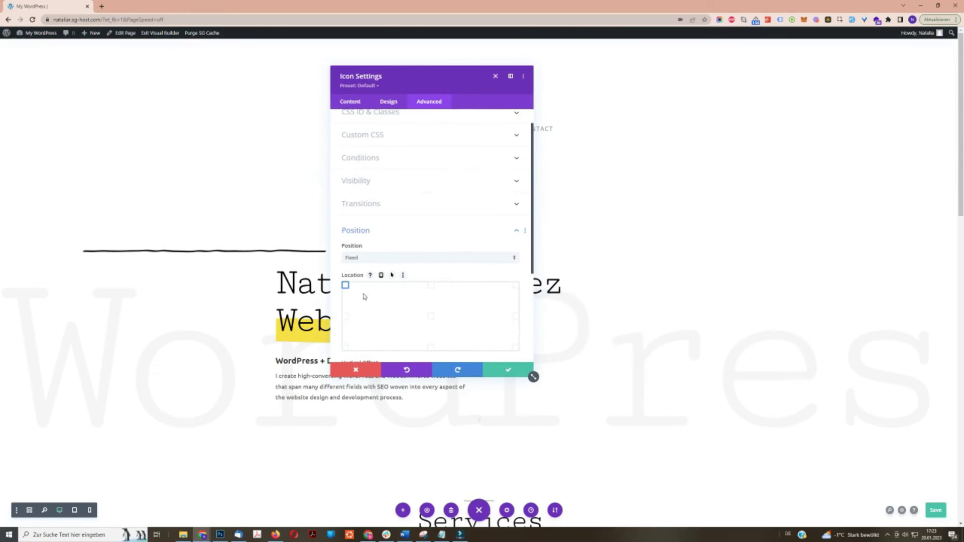
pyautogui.click(517, 318)
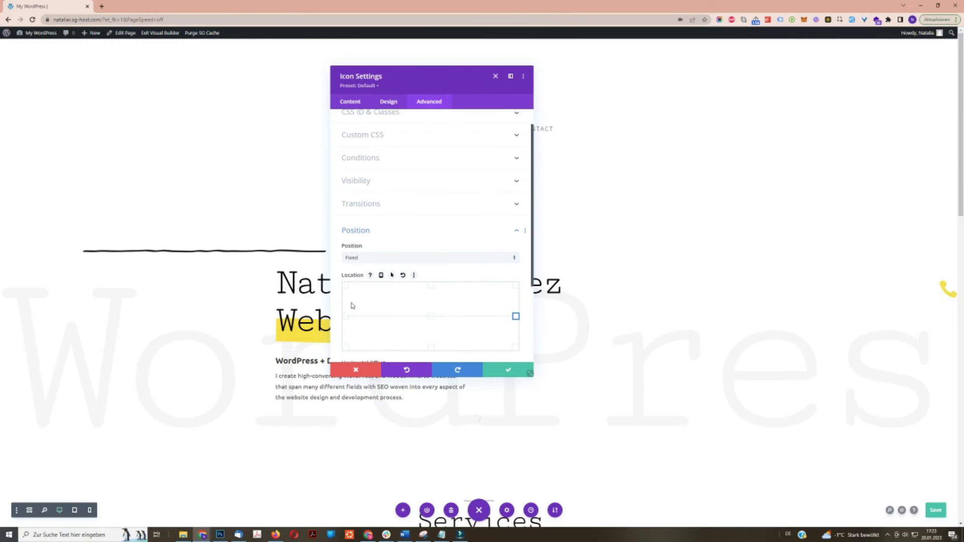
# Step: Set the phone icon's horizontal offset to 10px
pyautogui.scroll(-2, 477, 326)
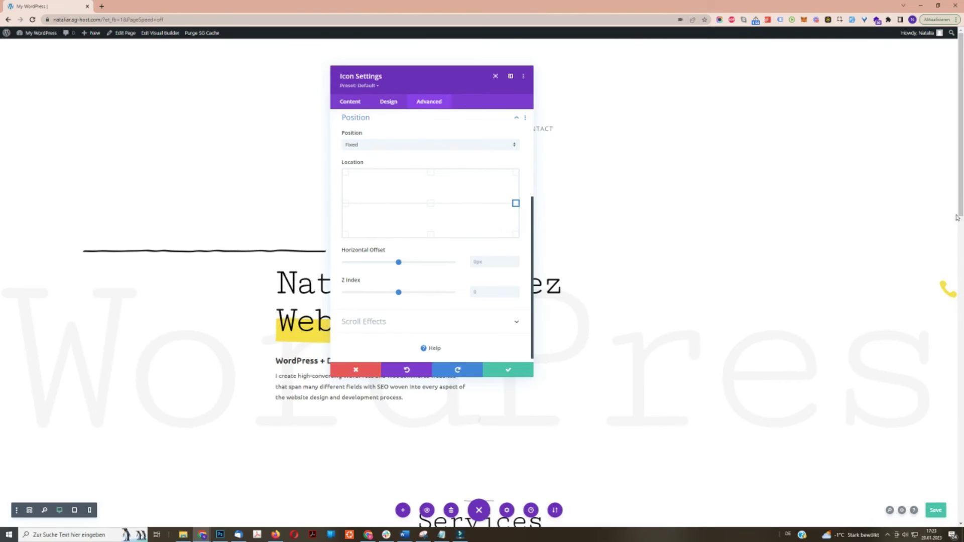
pyautogui.click(399, 262)
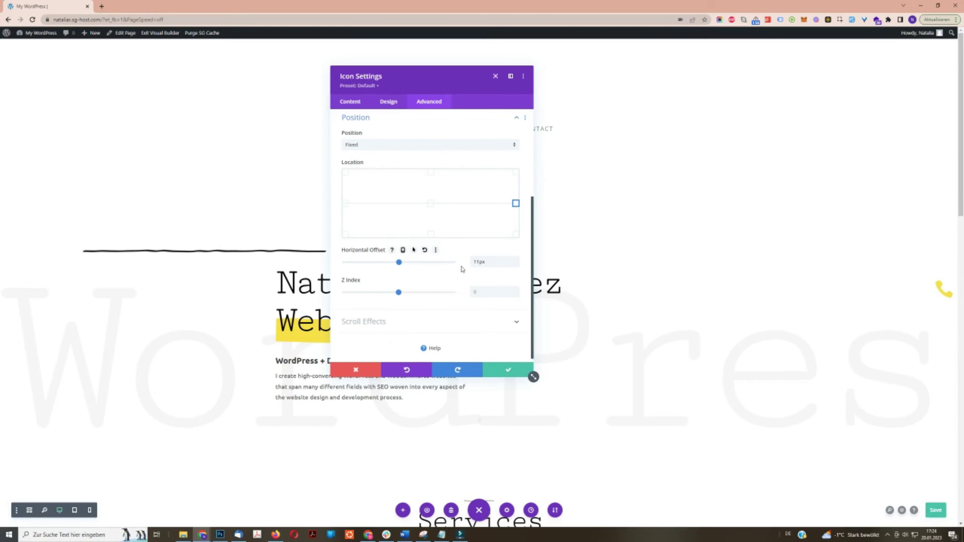
pyautogui.click(478, 262)
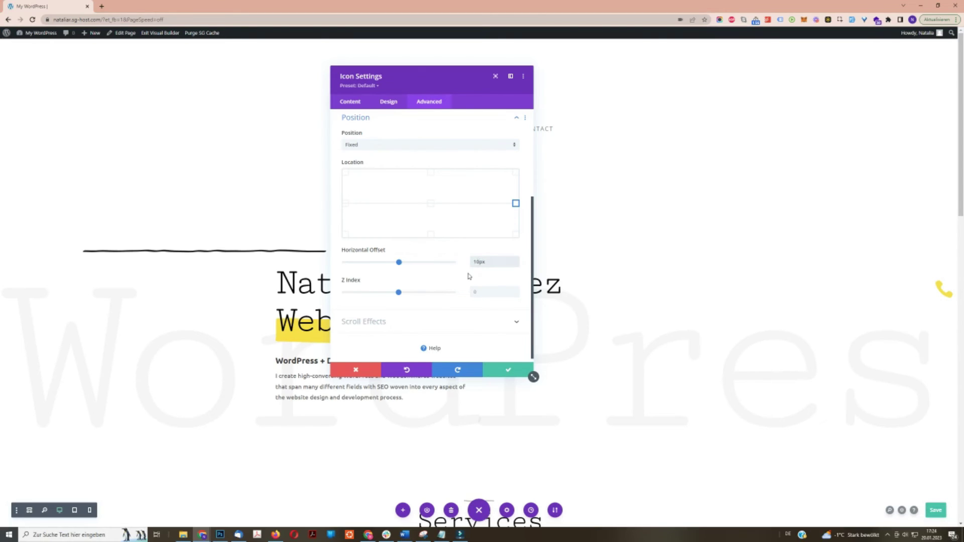
pyautogui.scroll(-10, 753, 381)
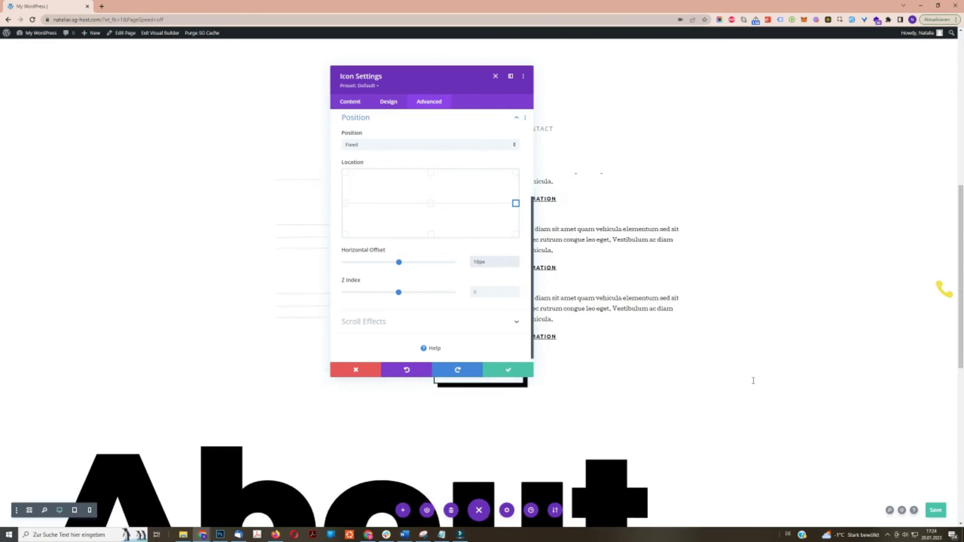
pyautogui.scroll(-5, 753, 381)
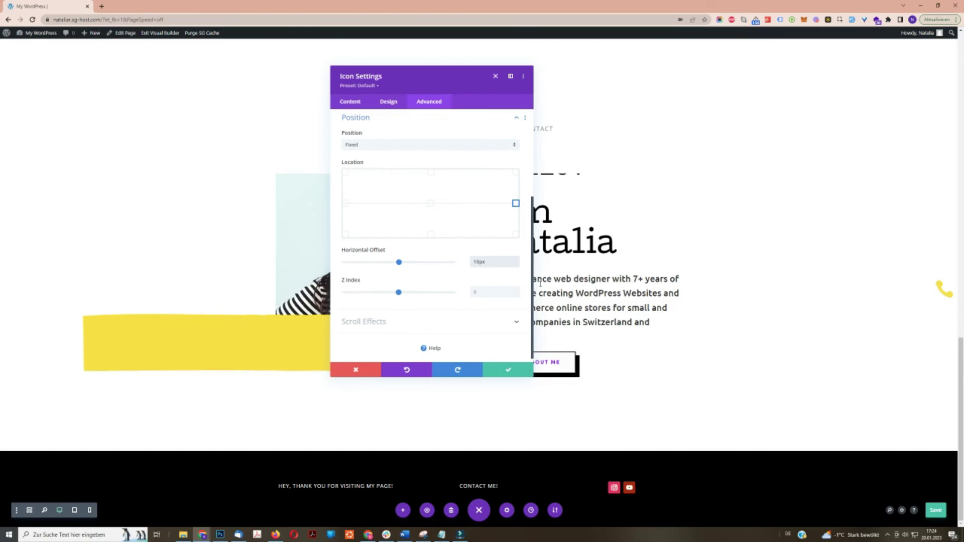
pyautogui.scroll(15, 771, 294)
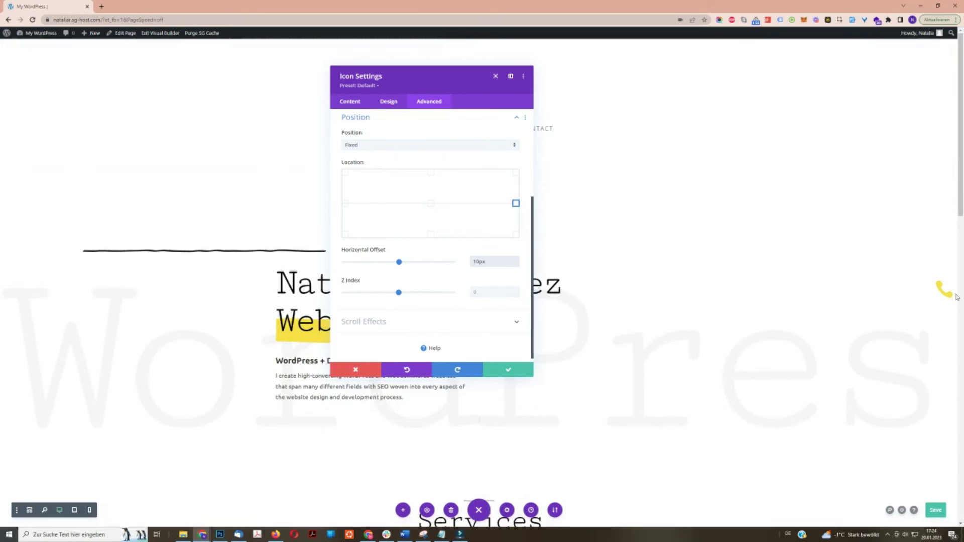
# Step: Confirm the phone icon's Link URL is a tel: phone number and save the icon settings
pyautogui.click(346, 103)
pyautogui.click(349, 159)
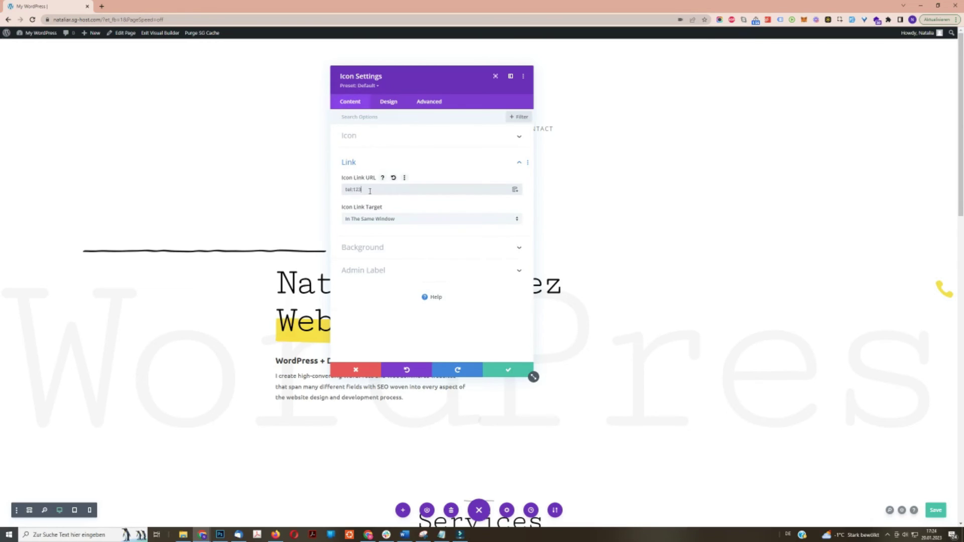
pyautogui.click(520, 373)
pyautogui.scroll(-15, 806, 379)
pyautogui.scroll(10, 806, 378)
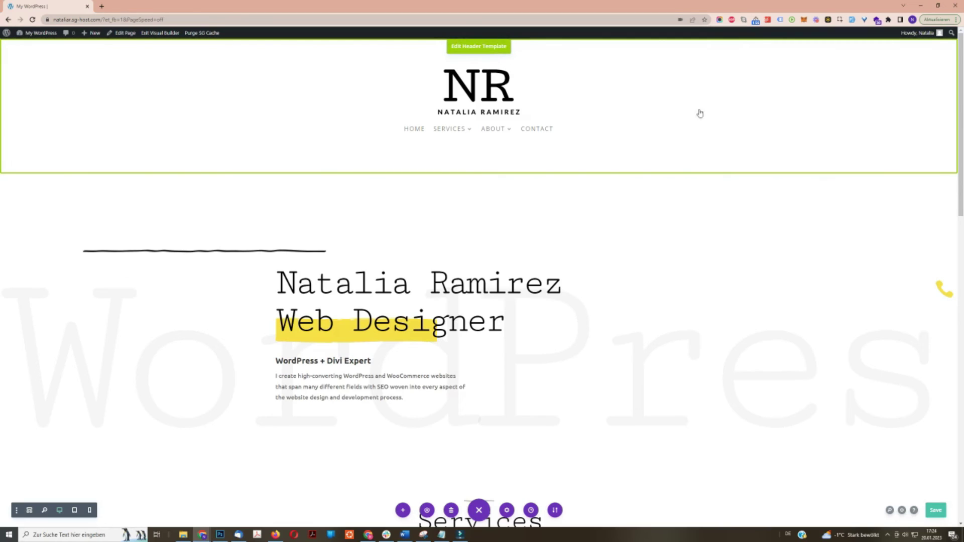
# Step: Save the page with Ctrl+S and scroll down to the three-row Services list
pyautogui.hotkey('ctrl', 's')
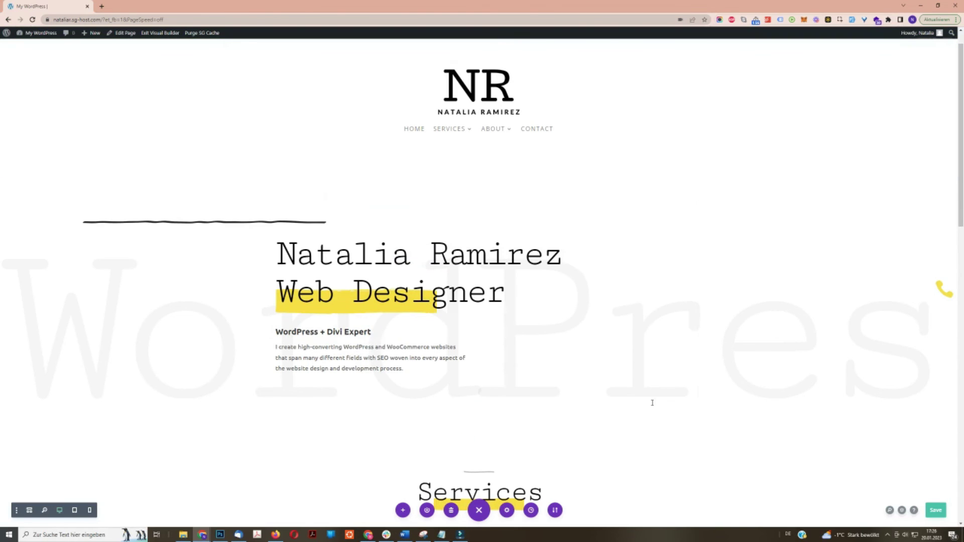
pyautogui.scroll(-5, 652, 403)
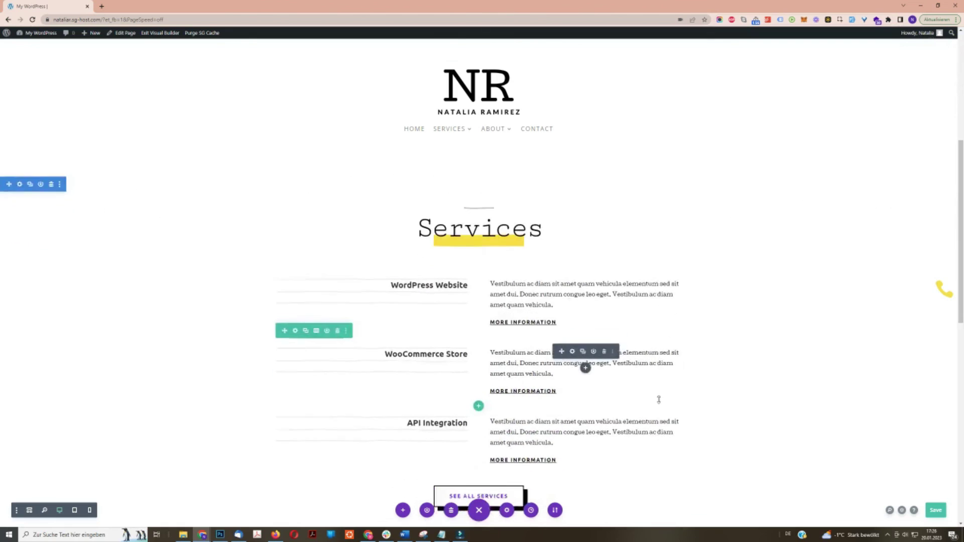
pyautogui.scroll(-1, 660, 399)
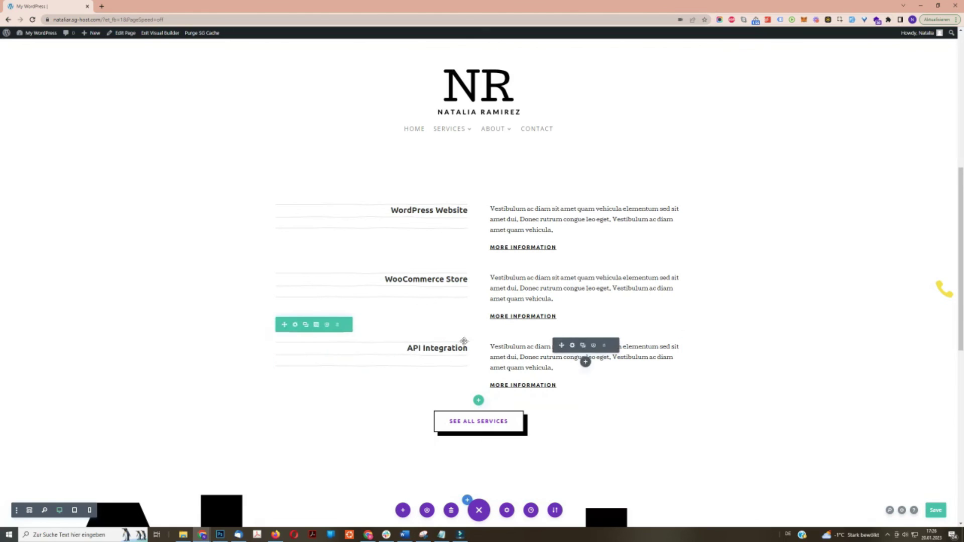
# Step: Give the API Integration row a Logged In Status (User is Logged In) display condition and save
pyautogui.click(295, 325)
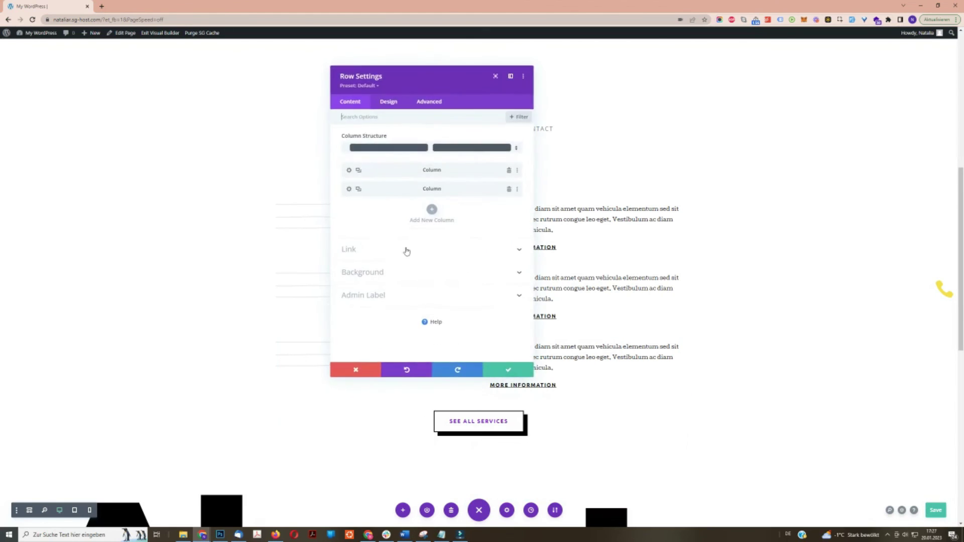
pyautogui.click(434, 103)
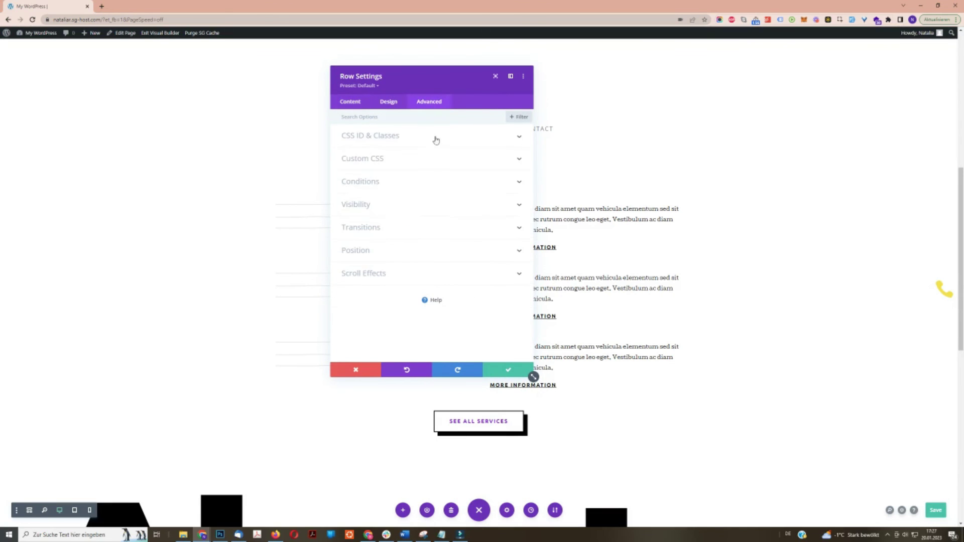
pyautogui.click(368, 185)
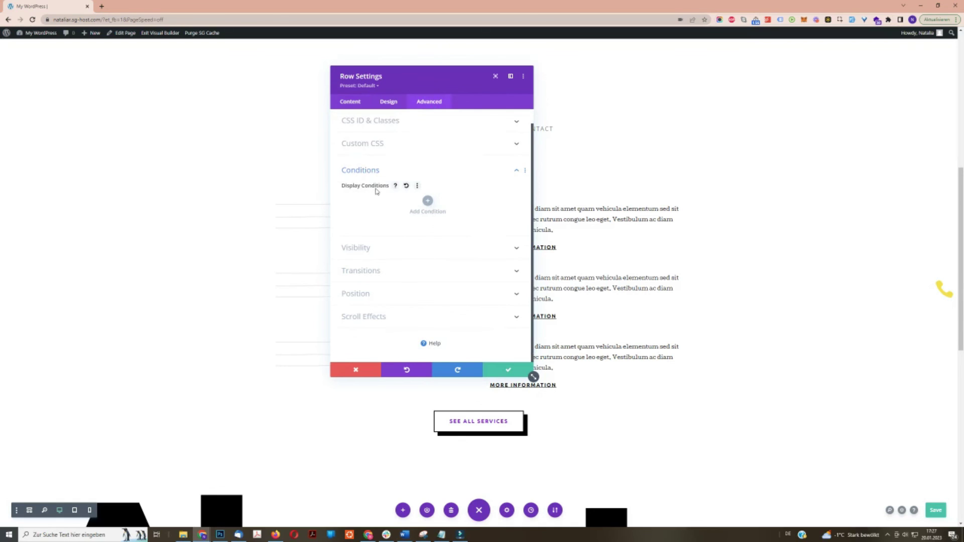
pyautogui.moveTo(443, 70); pyautogui.dragTo(698, 108)
pyautogui.click(684, 229)
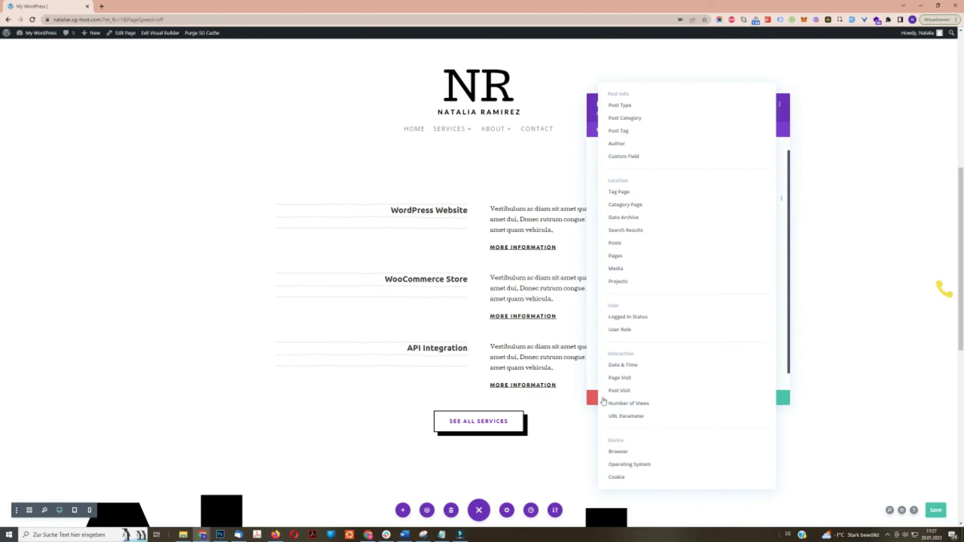
pyautogui.click(623, 318)
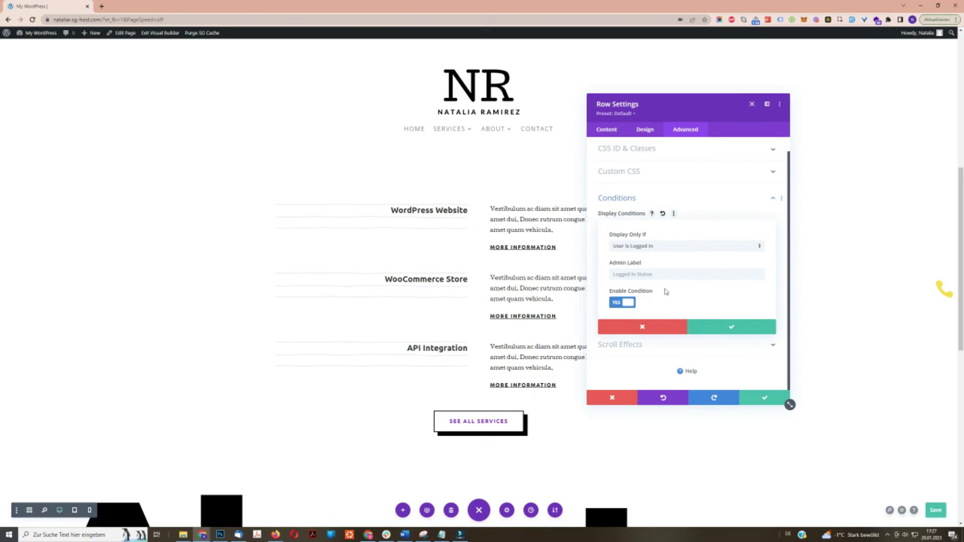
pyautogui.click(753, 399)
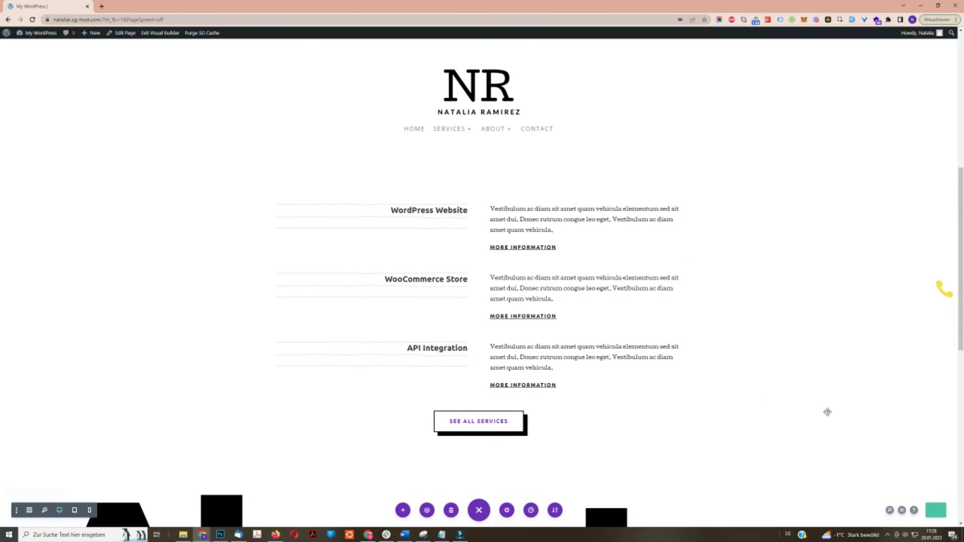
# Step: Open the site's live front end in a new Chrome tab
pyautogui.middleClick(38, 33)
pyautogui.click(123, 6)
pyautogui.click(38, 33)
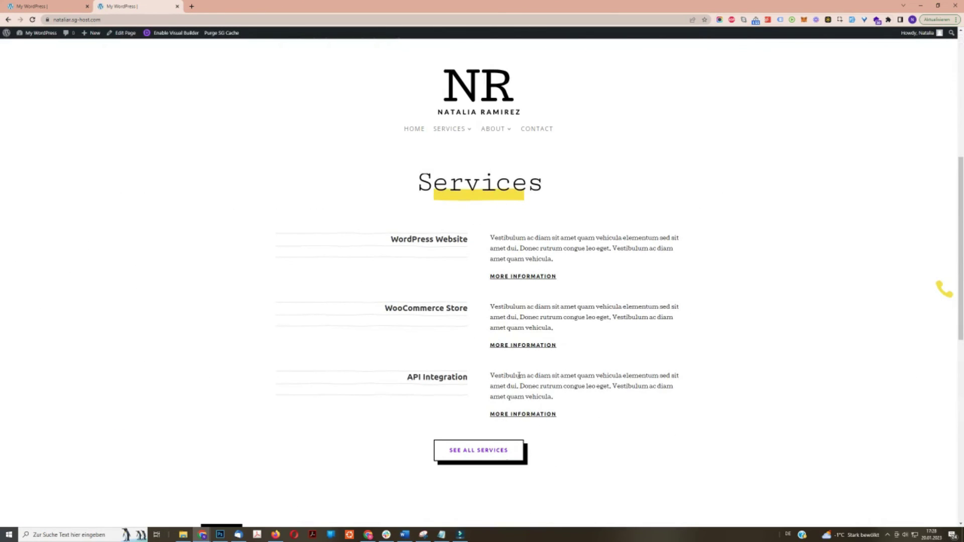
# Step: Check the logged-out Services list in Firefox, where API Integration is hidden, then return to Chrome
pyautogui.click(276, 535)
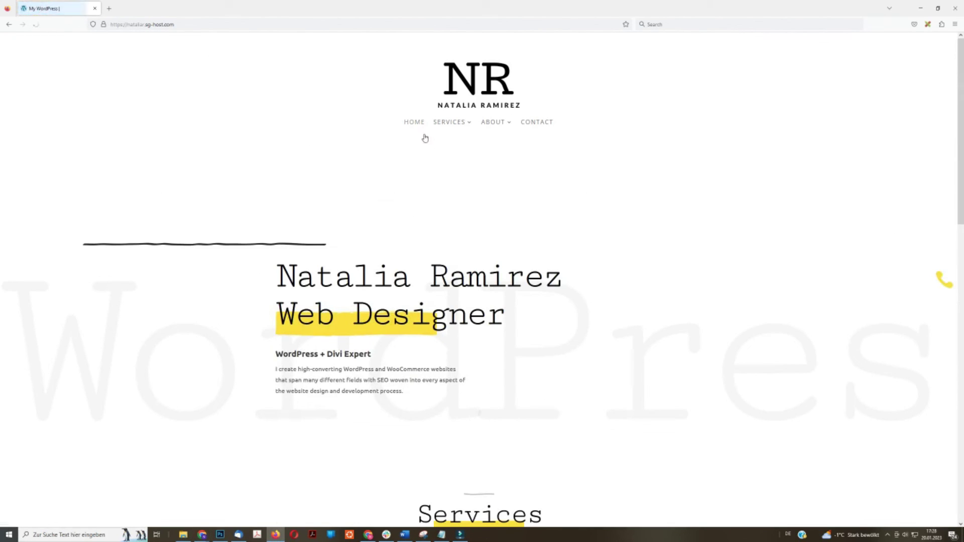
pyautogui.scroll(-3, 751, 259)
pyautogui.scroll(-4, 750, 259)
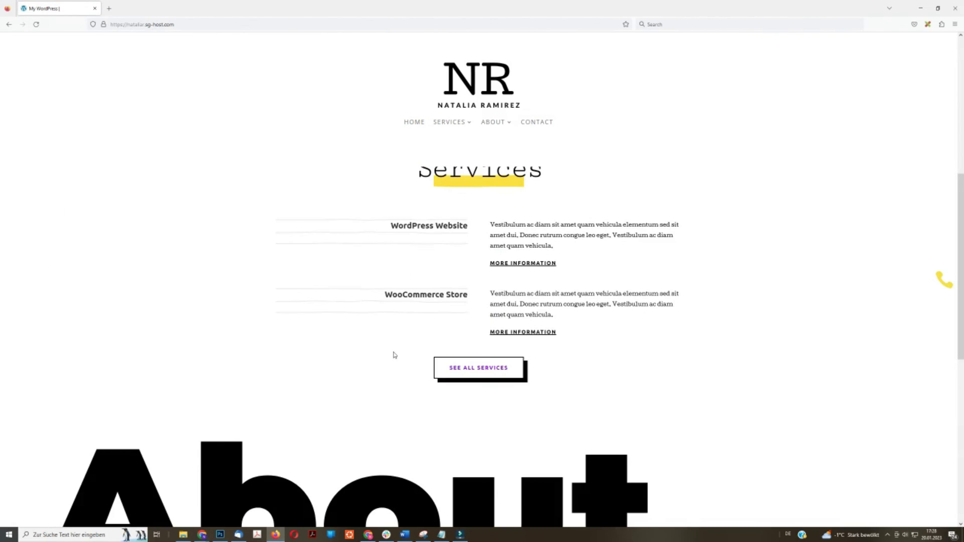
pyautogui.hotkey('alt', 'Tab')
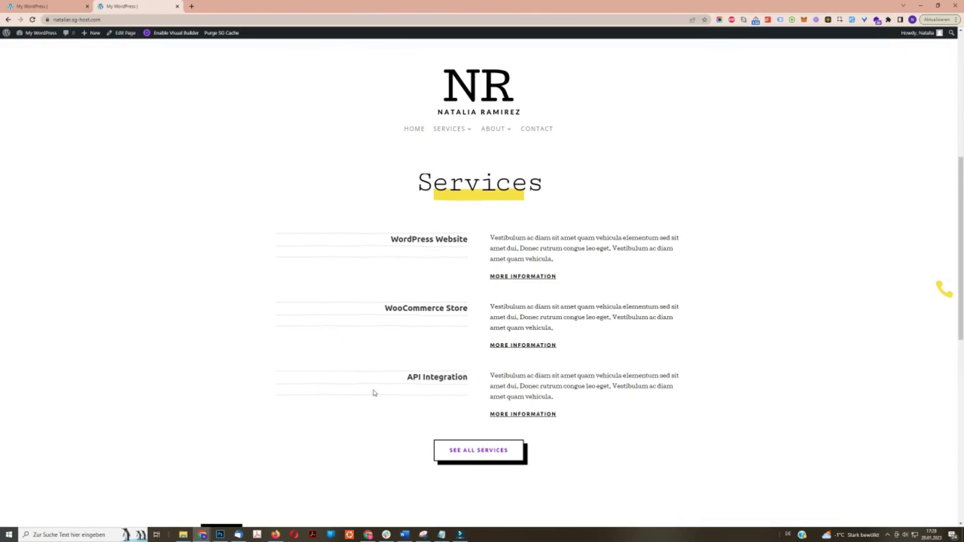
# Step: Reopen the API Integration row's settings and show its Logged In Status condition under Advanced
pyautogui.click(65, 3)
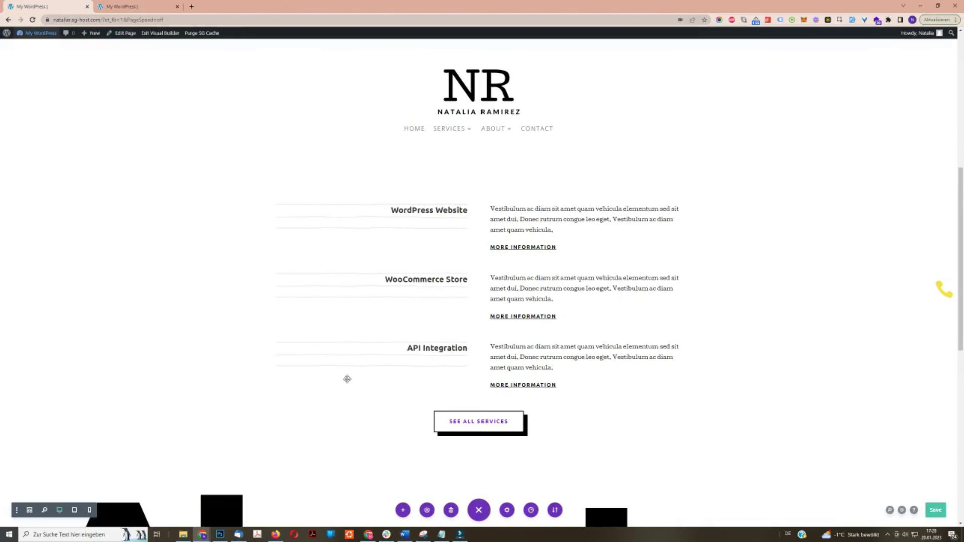
pyautogui.moveTo(329, 371)
pyautogui.click(295, 325)
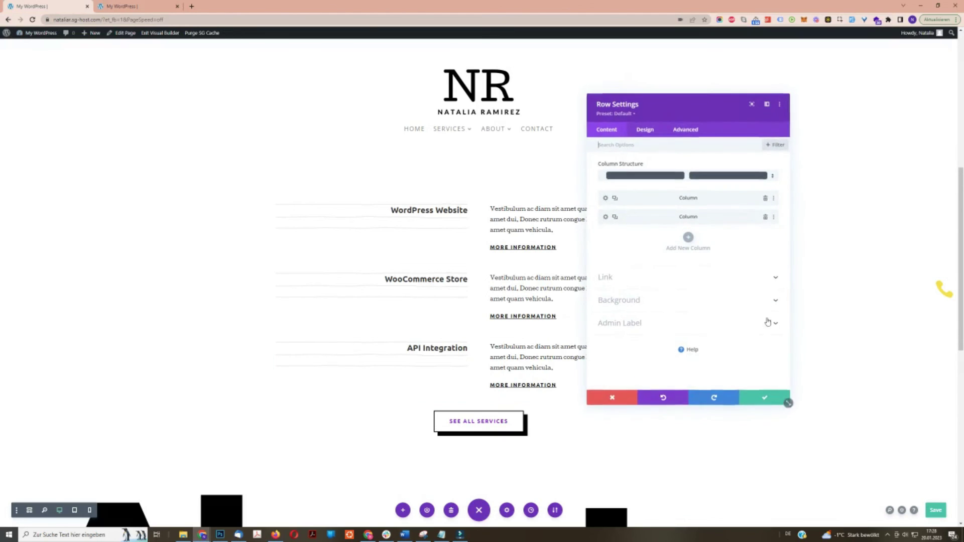
pyautogui.moveTo(678, 106); pyautogui.dragTo(777, 95)
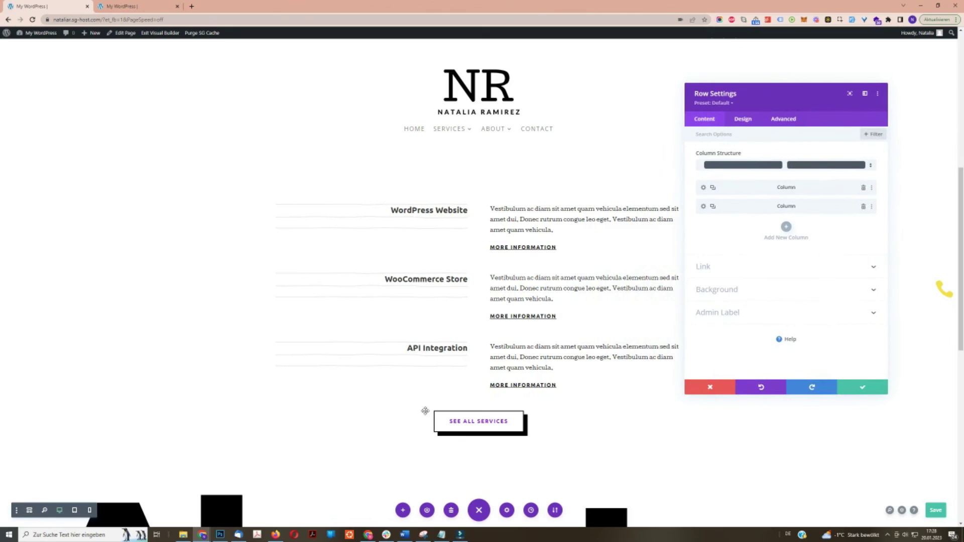
pyautogui.click(783, 119)
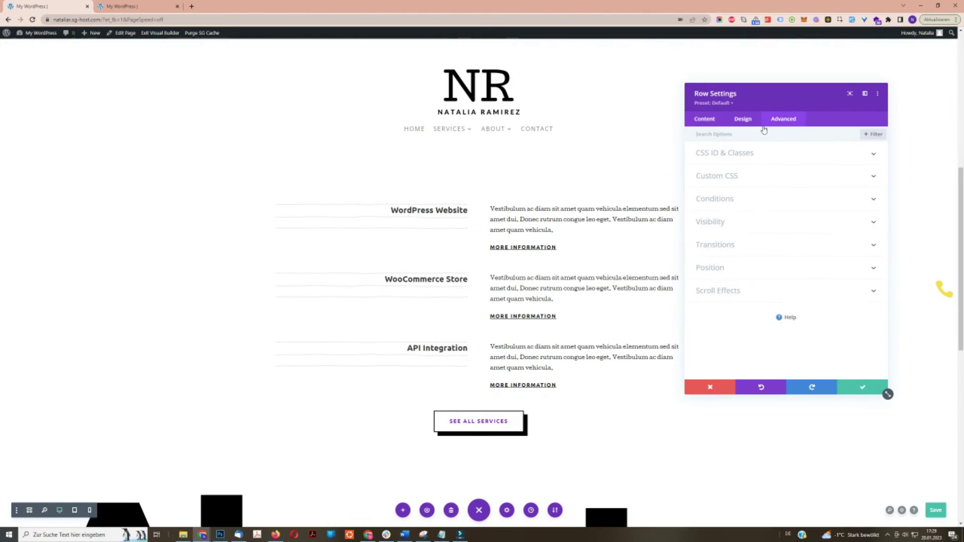
pyautogui.click(754, 199)
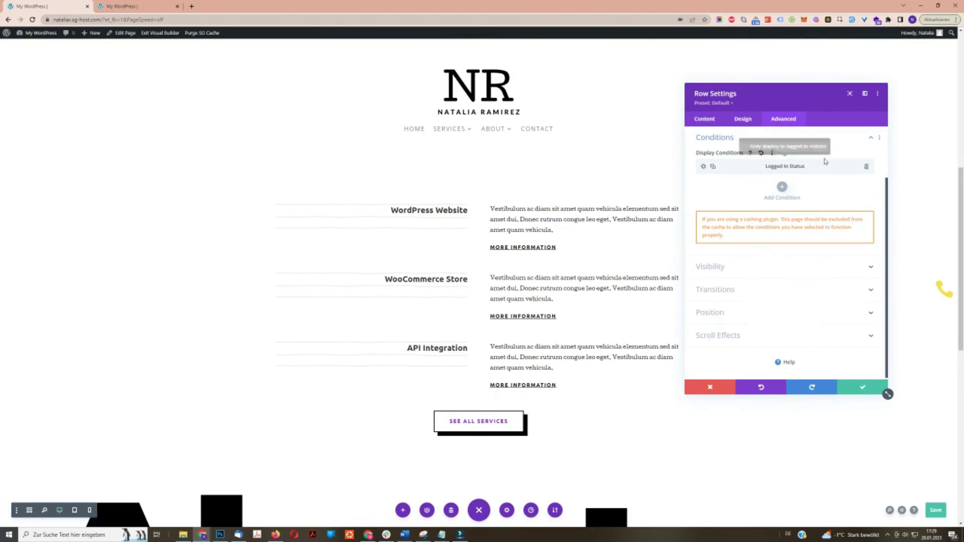